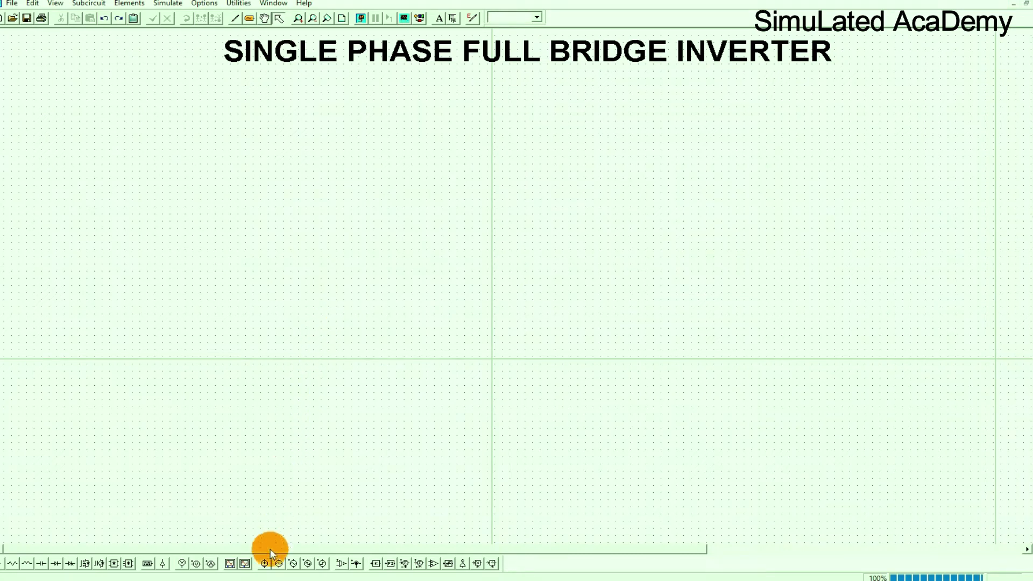
- Place a DC voltage source, MOSFETs in a two-by-two bridge layout, and a load resistor
left_click(264, 563)
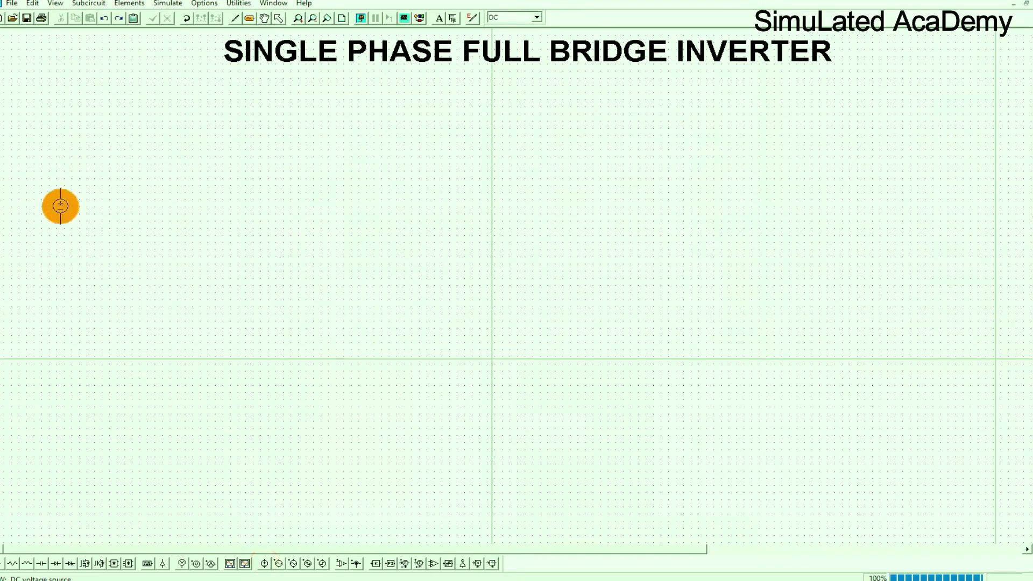
left_click(60, 206)
left_click(85, 563)
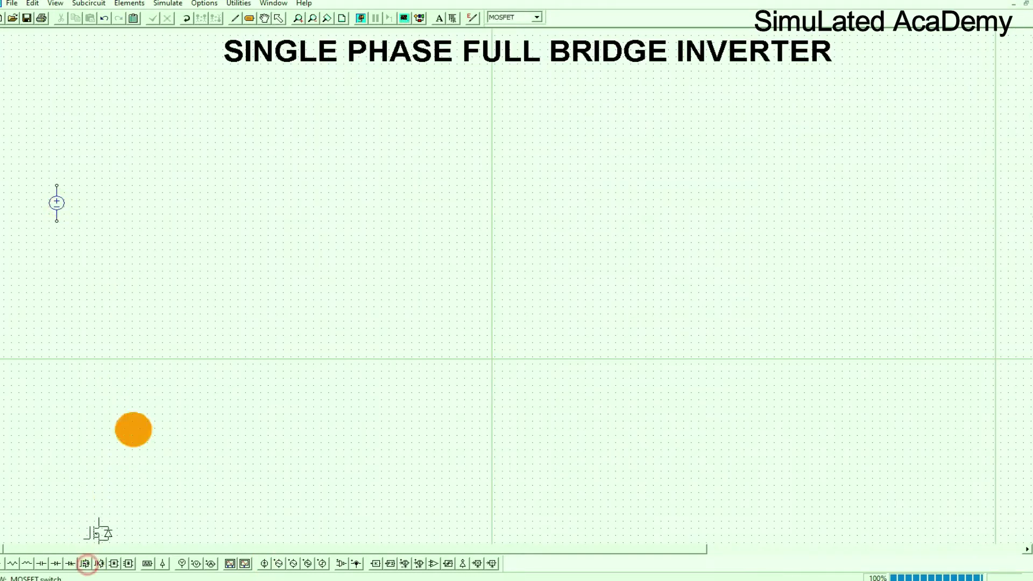
left_click(175, 160)
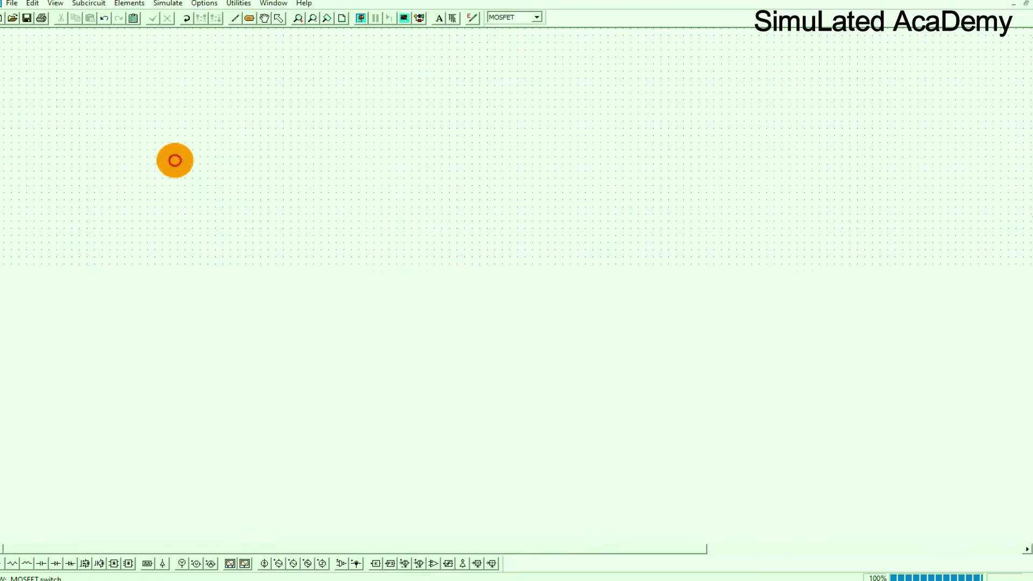
left_click(344, 153)
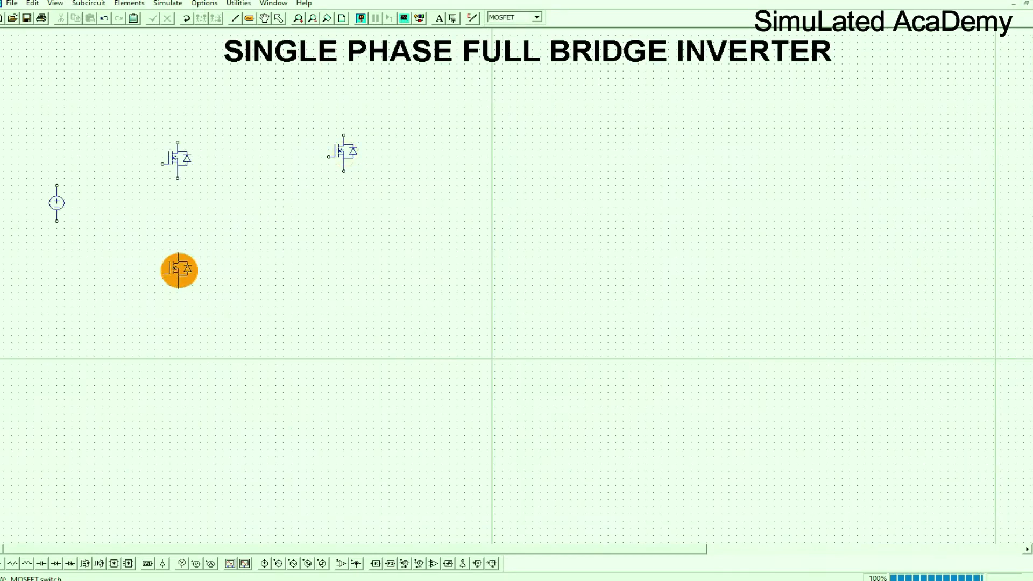
left_click(179, 270)
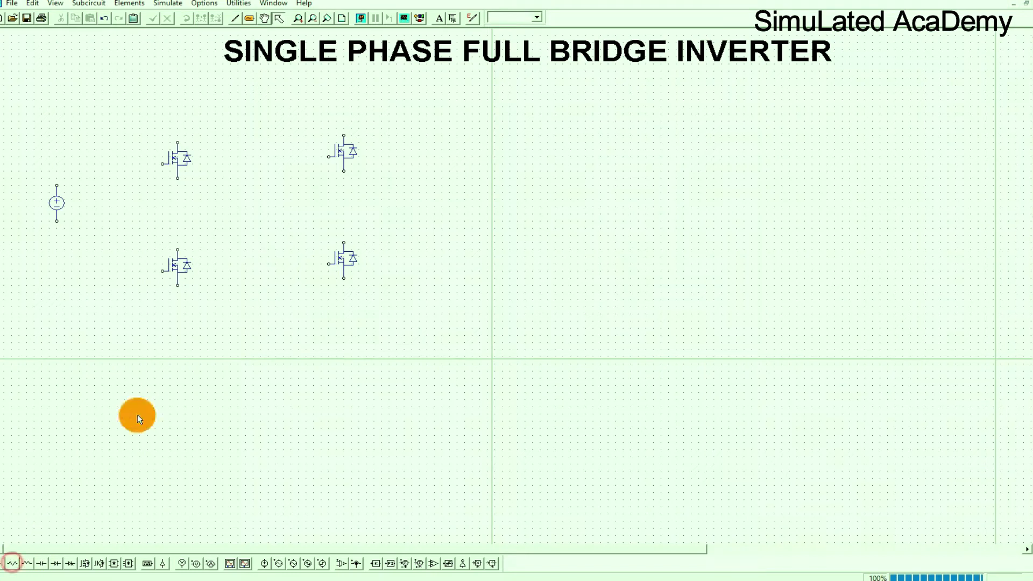
left_click(25, 564)
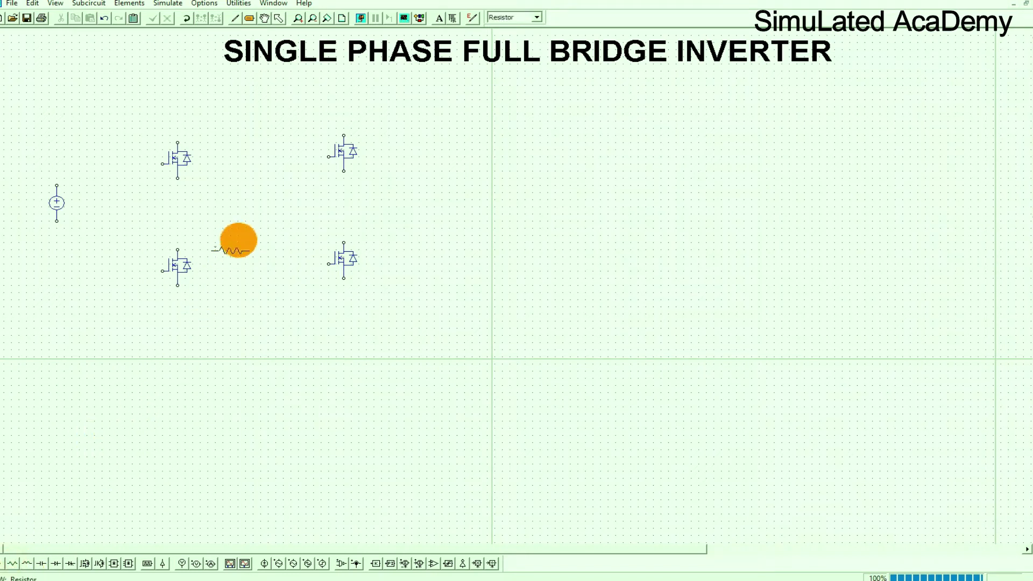
left_click(249, 213)
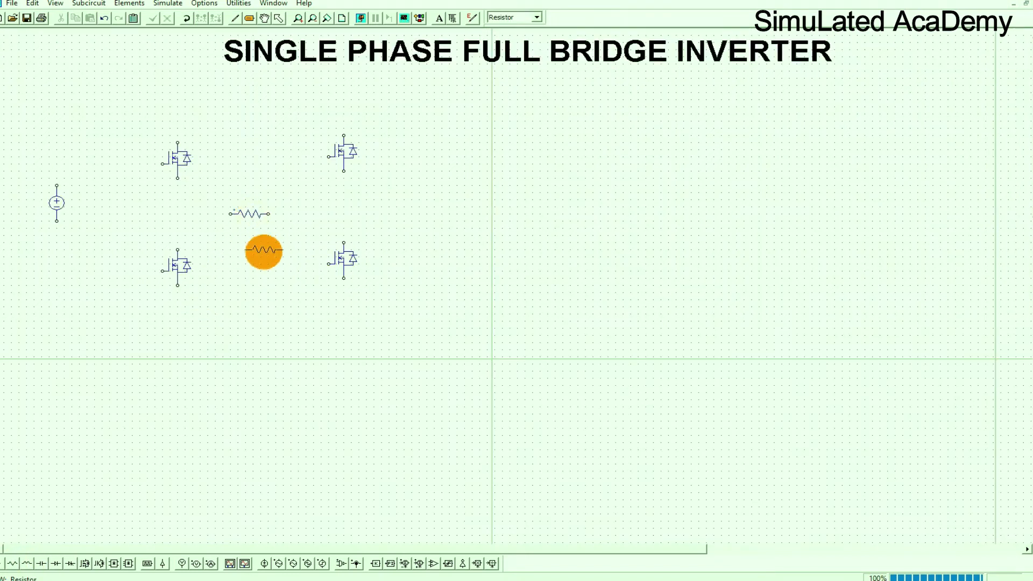
- Wire the DC source to the top and bottom rails and join the left MOSFET leg
left_click(234, 18)
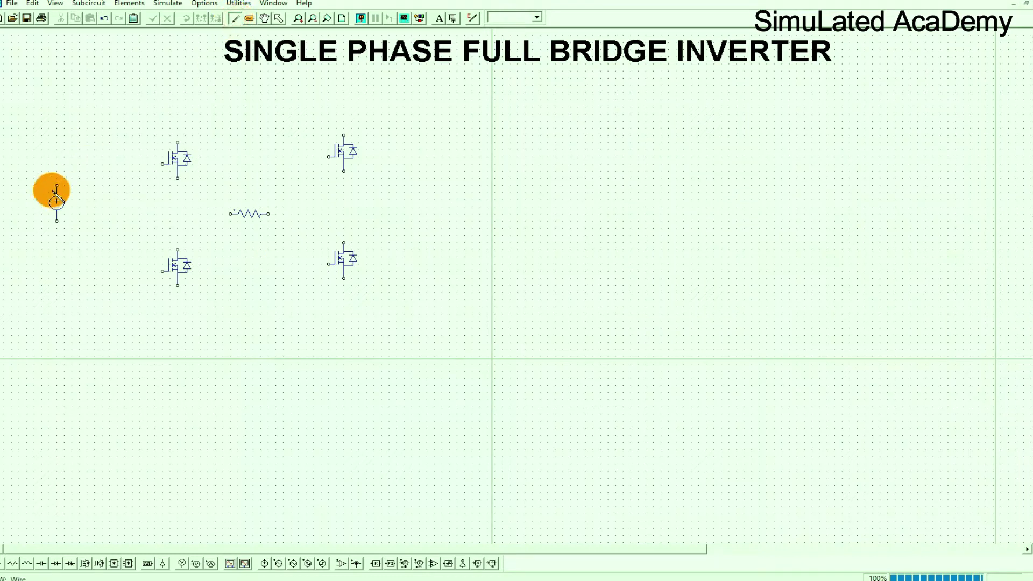
mouse_move(57, 187)
left_mouse_down()
mouse_move(71, 122)
mouse_move(344, 136)
left_mouse_up()
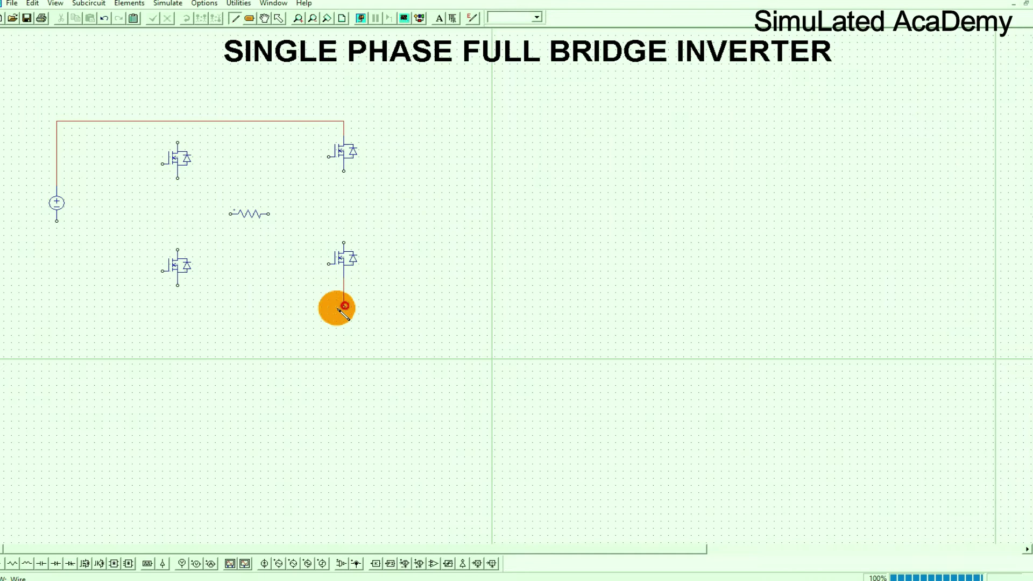
left_click_drag(344, 279, 56, 221)
left_click_drag(178, 178, 177, 250)
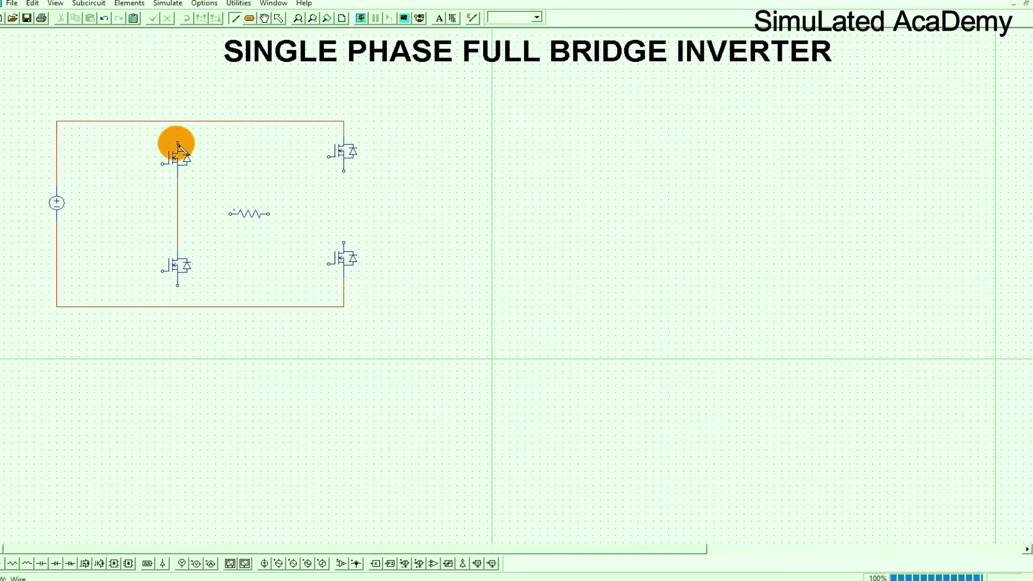
left_click_drag(178, 143, 178, 122)
- Connect the resistor between the two leg midpoints and complete the right leg and bottom rail
left_click_drag(178, 213, 230, 214)
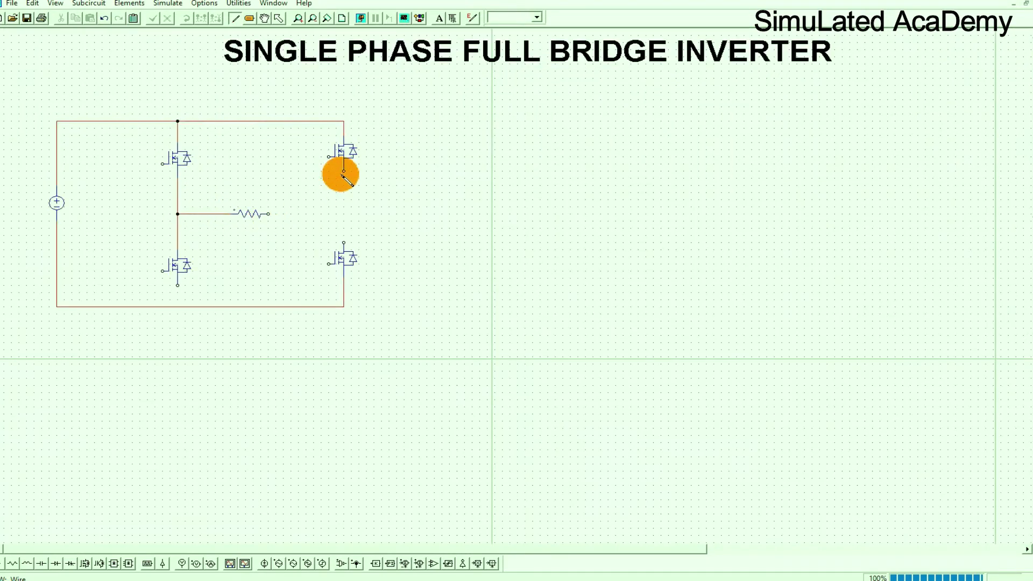
left_click_drag(343, 171, 344, 242)
left_click_drag(268, 214, 342, 214)
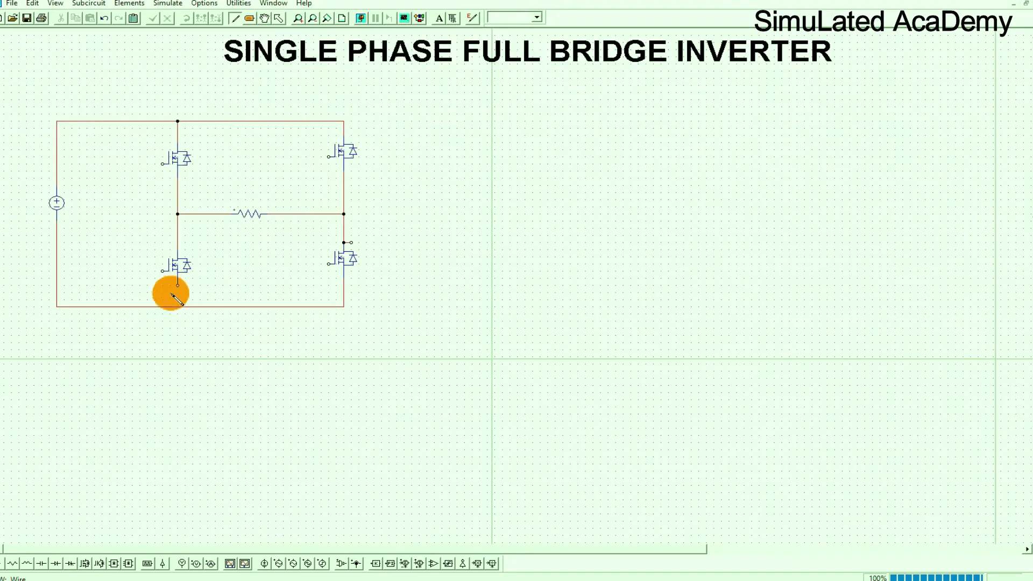
left_click_drag(177, 286, 178, 307)
right_click(356, 253)
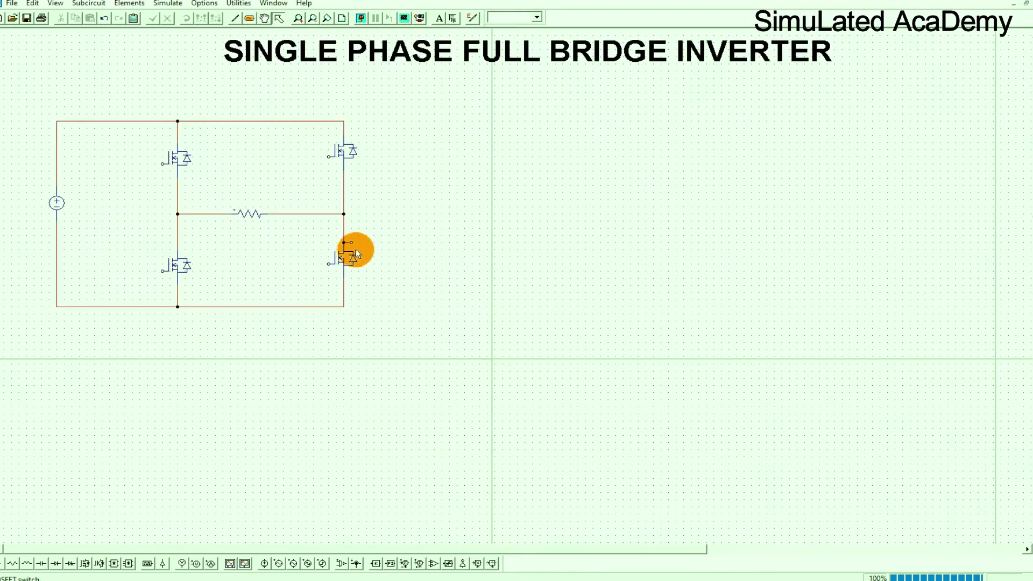
left_click(353, 247)
left_click(349, 244)
left_click(348, 243)
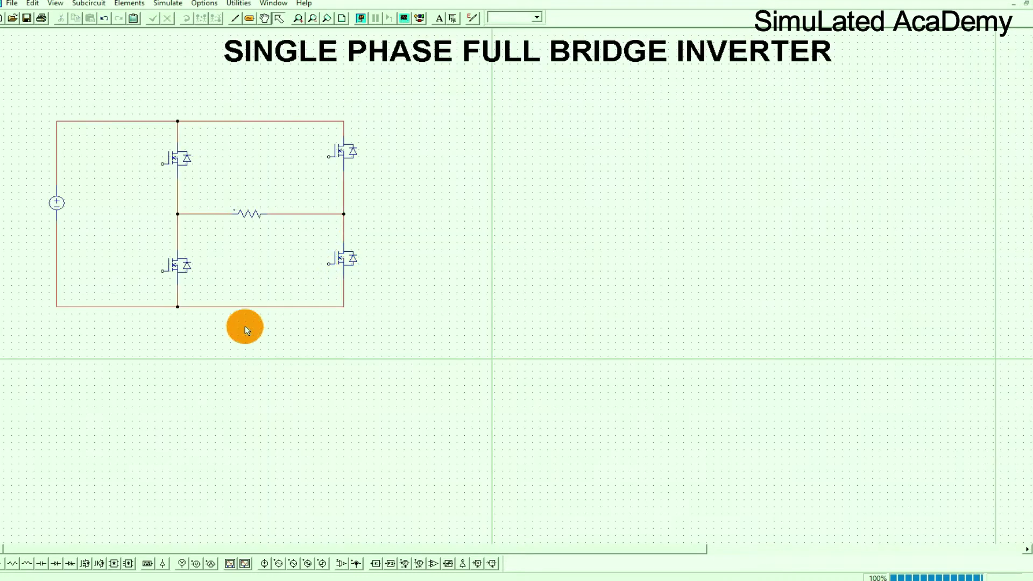
- Place a gating block at each MOSFET gate
left_click(148, 562)
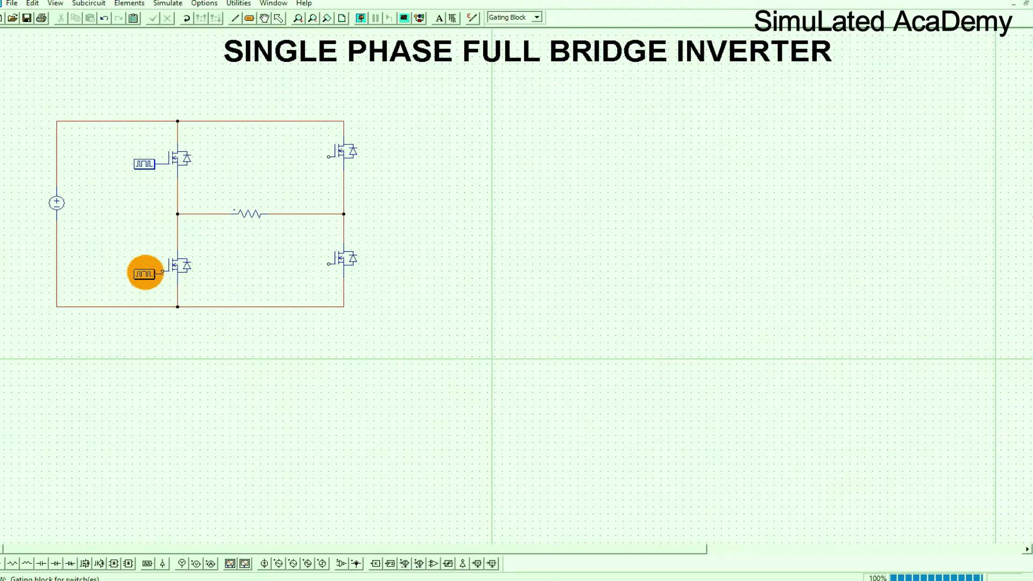
left_click(144, 270)
left_click(310, 156)
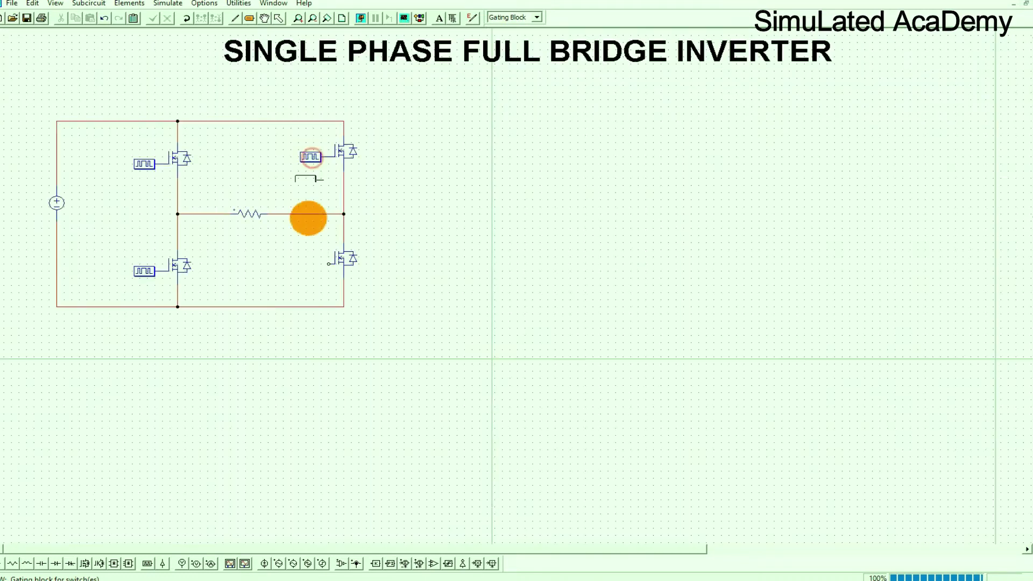
left_click(310, 264)
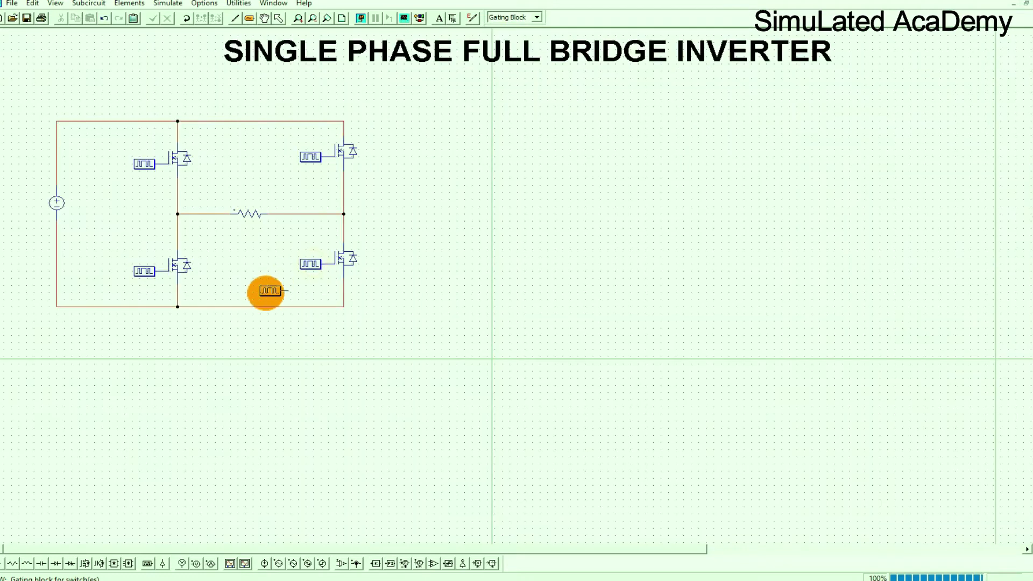
key("Escape")
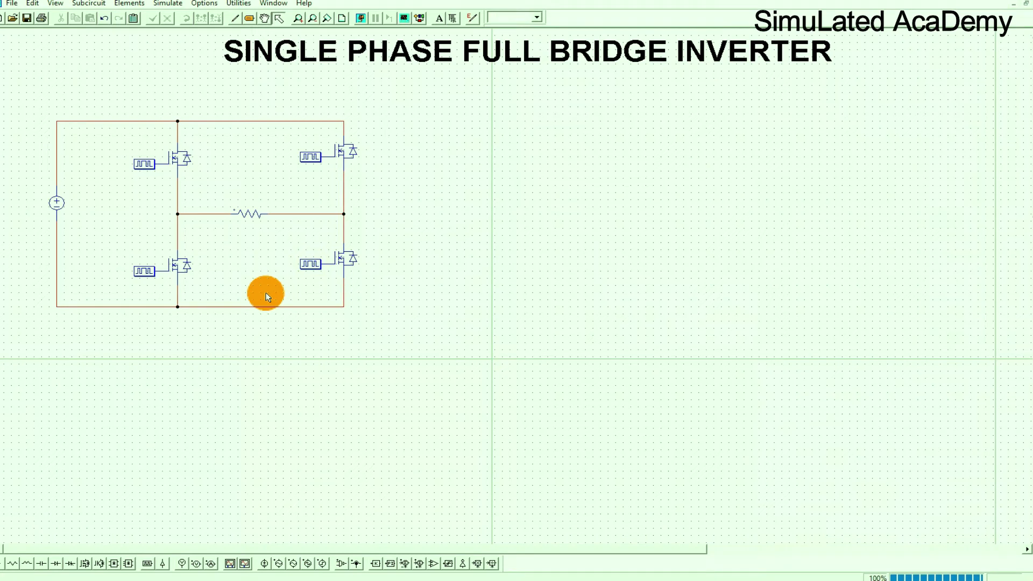
- Rename the DC source to Vs and display its name and 100 V amplitude
double_click(57, 204)
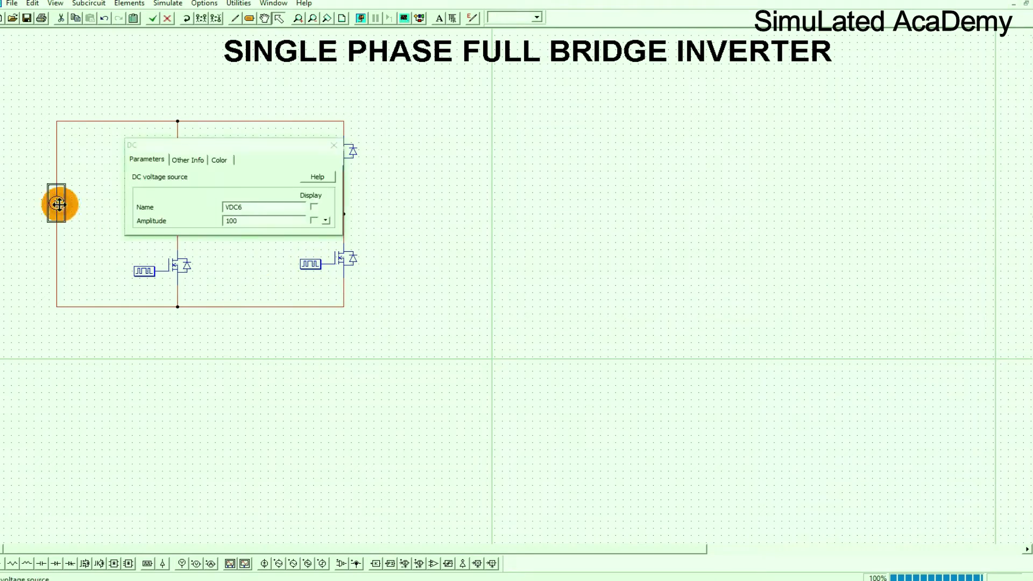
key("BackSpace")
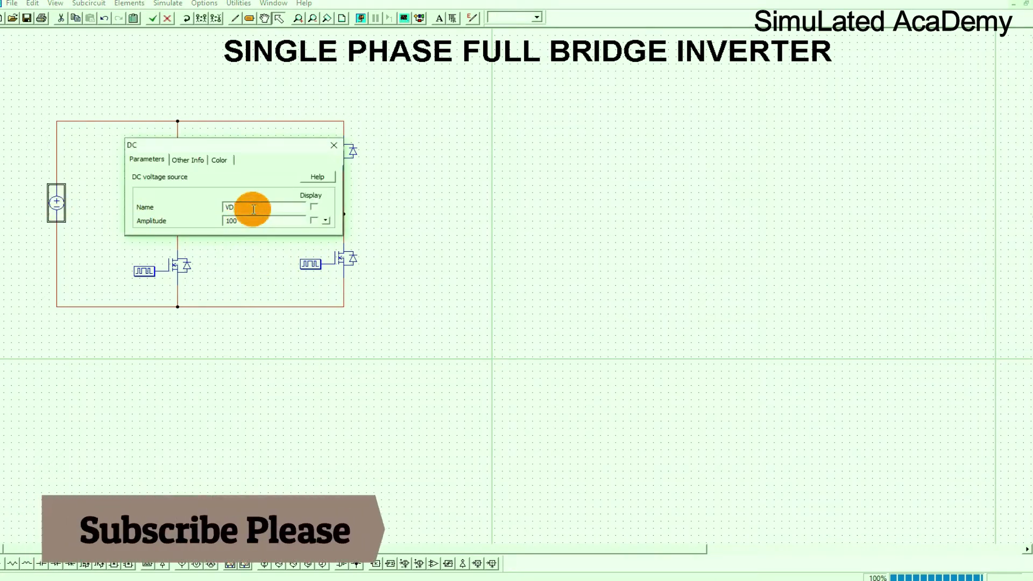
type("s")
left_click(316, 221)
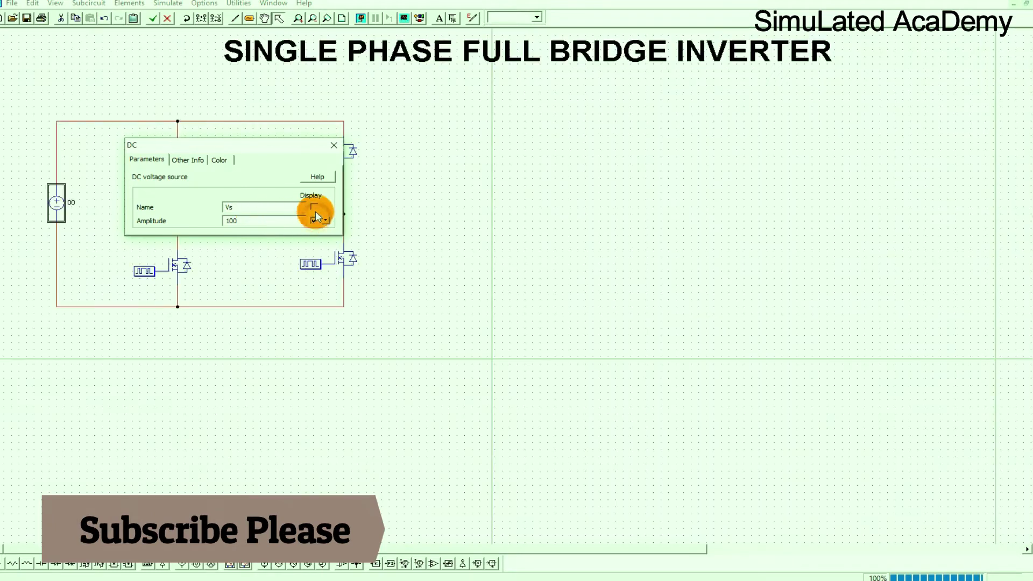
left_click(334, 145)
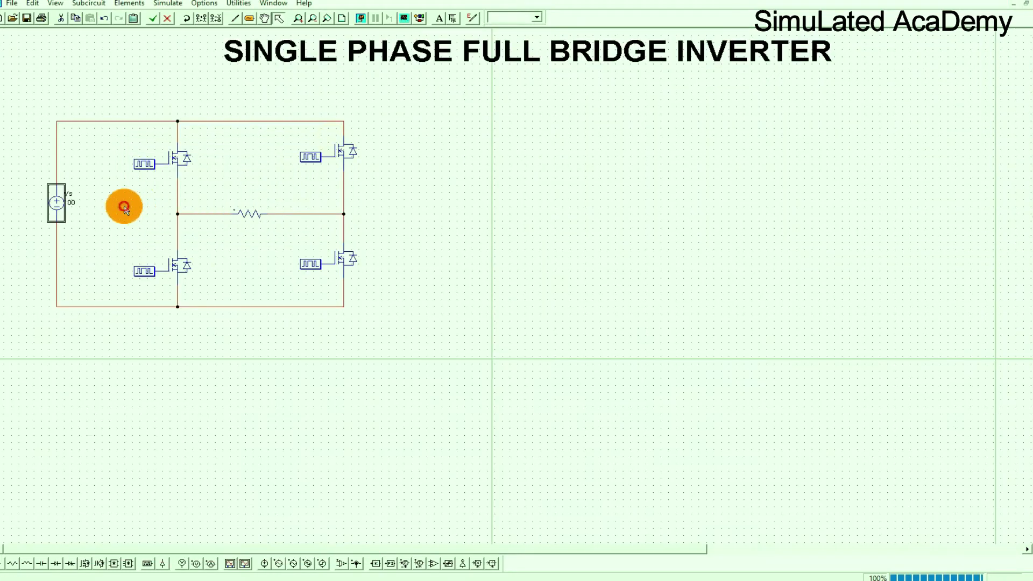
- Set the resistor to 50 Ω, name it Load, and display both
double_click(259, 217)
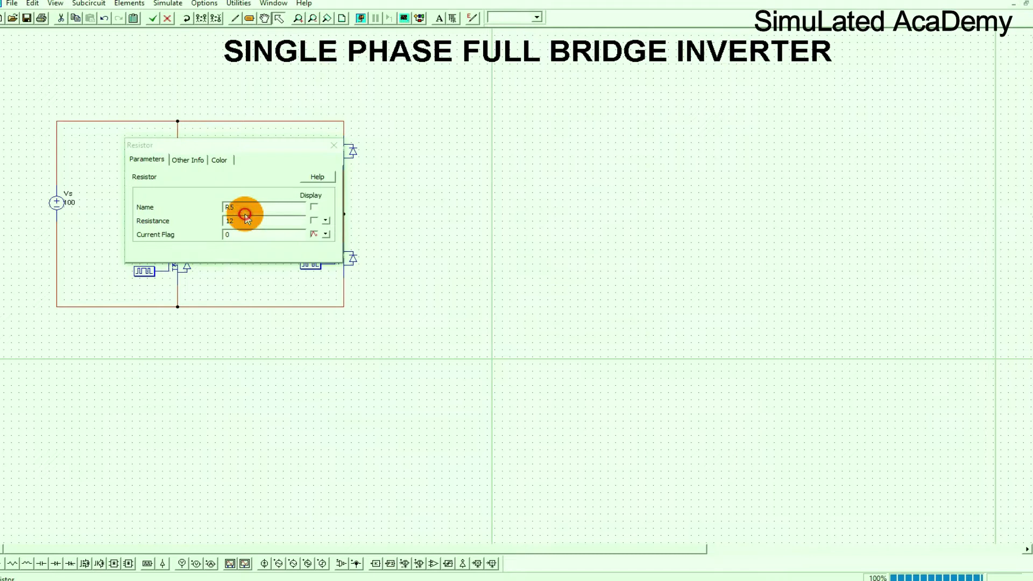
left_click(247, 223)
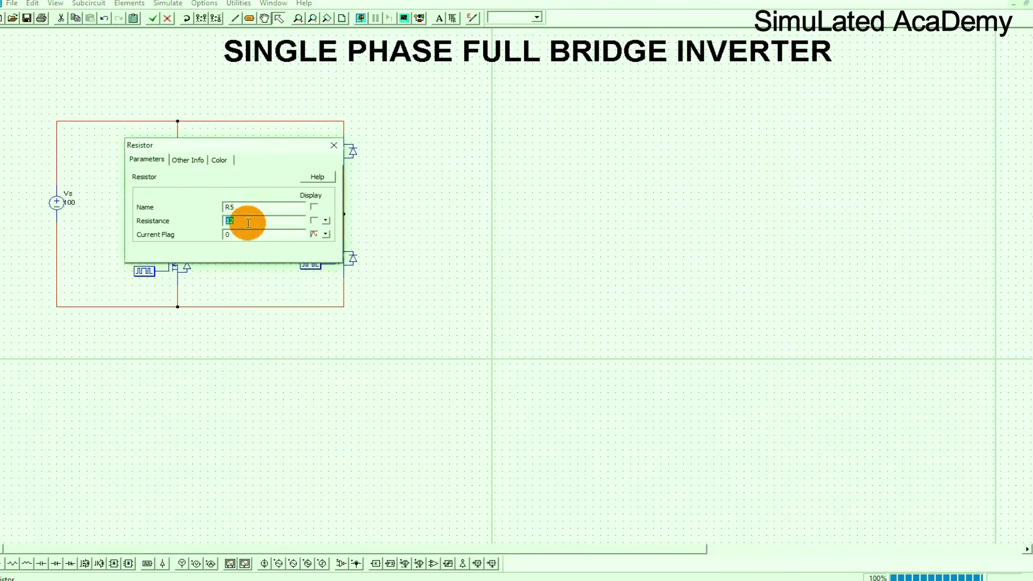
type("50")
left_click(313, 221)
type("Load")
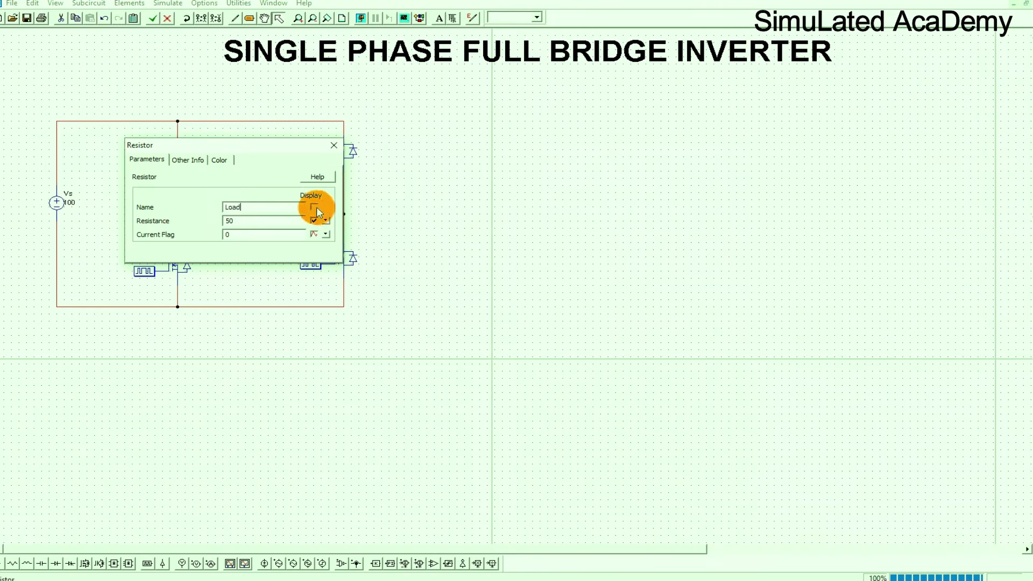
left_click(316, 208)
left_click(332, 146)
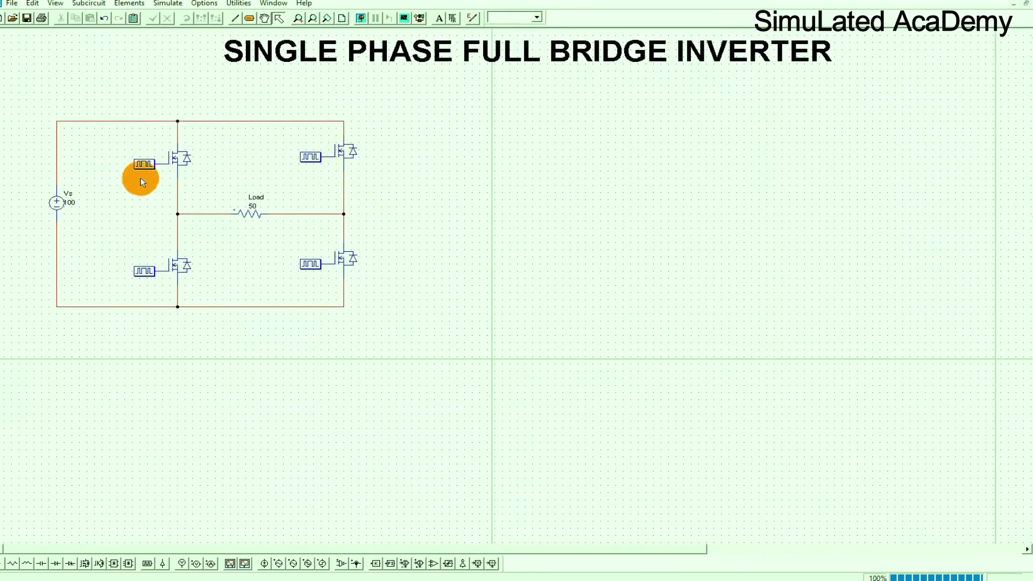
- Edit the upper-left gating block and set the lower-left one to 50 Hz
double_click(146, 165)
left_click(249, 219)
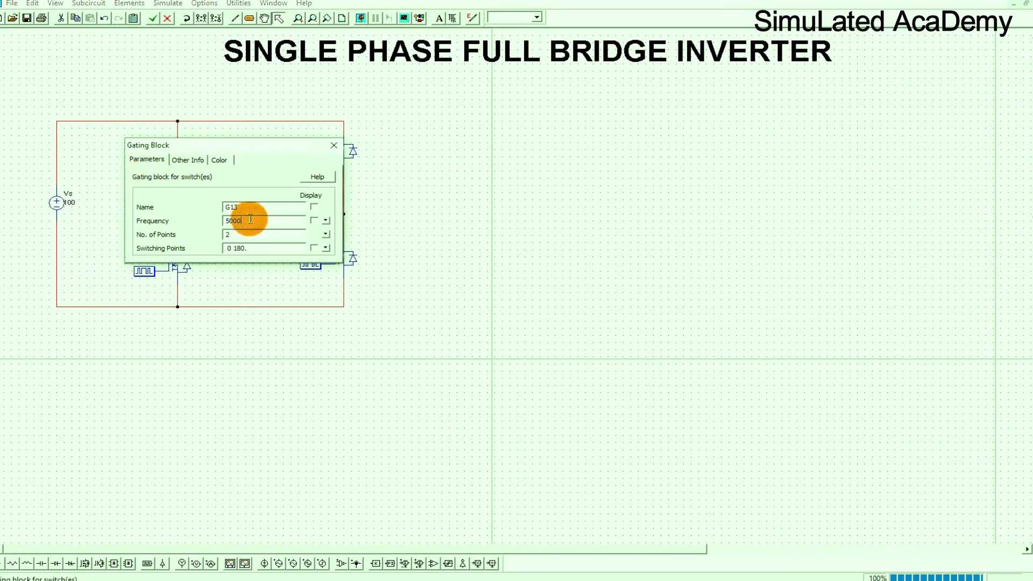
type("50")
left_click(334, 146)
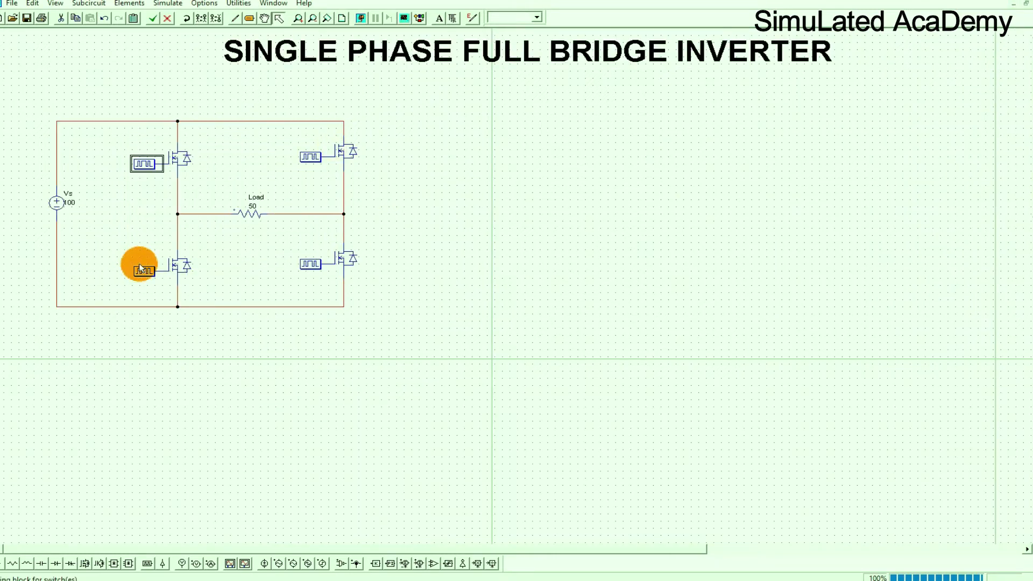
double_click(144, 271)
left_click(249, 219)
key("BackSpace")
key("BackSpace")
left_click(330, 153)
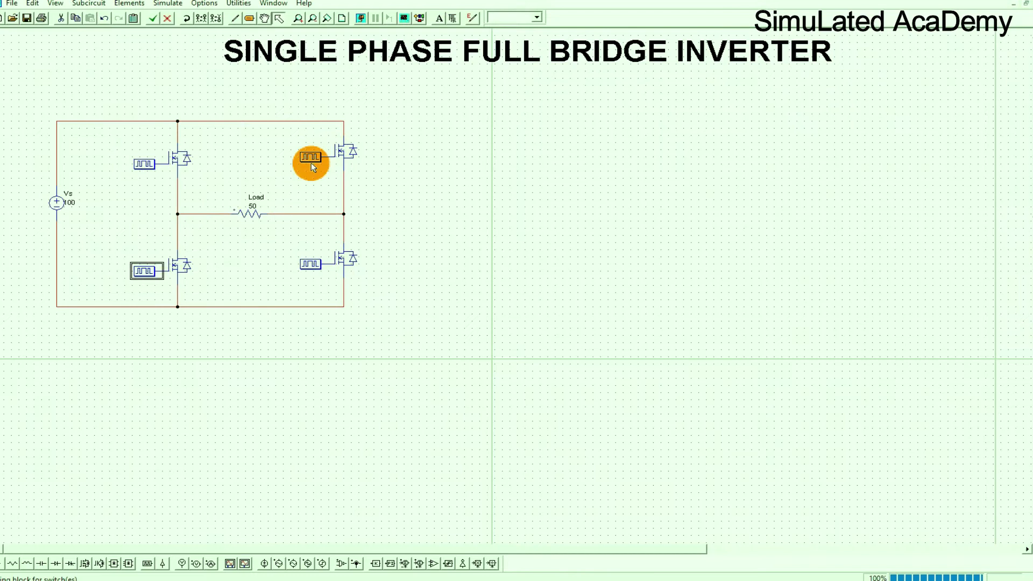
- Set the upper-right and lower-right gating blocks to 50 Hz
double_click(311, 162)
left_click(252, 220)
key("BackSpace")
key("BackSpace")
left_click(333, 146)
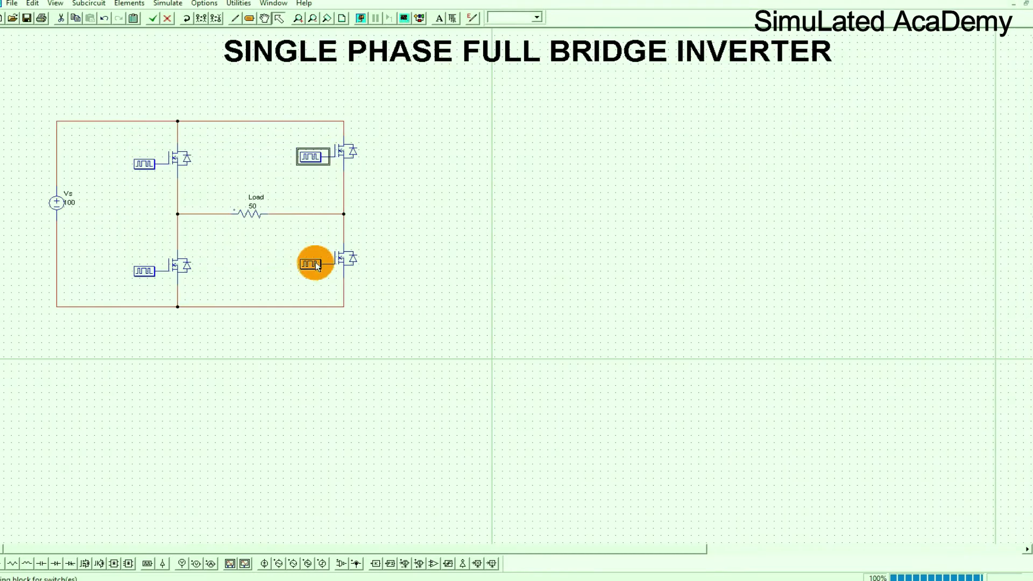
double_click(314, 264)
left_click(267, 222)
key("BackSpace")
key("BackSpace")
left_click(333, 147)
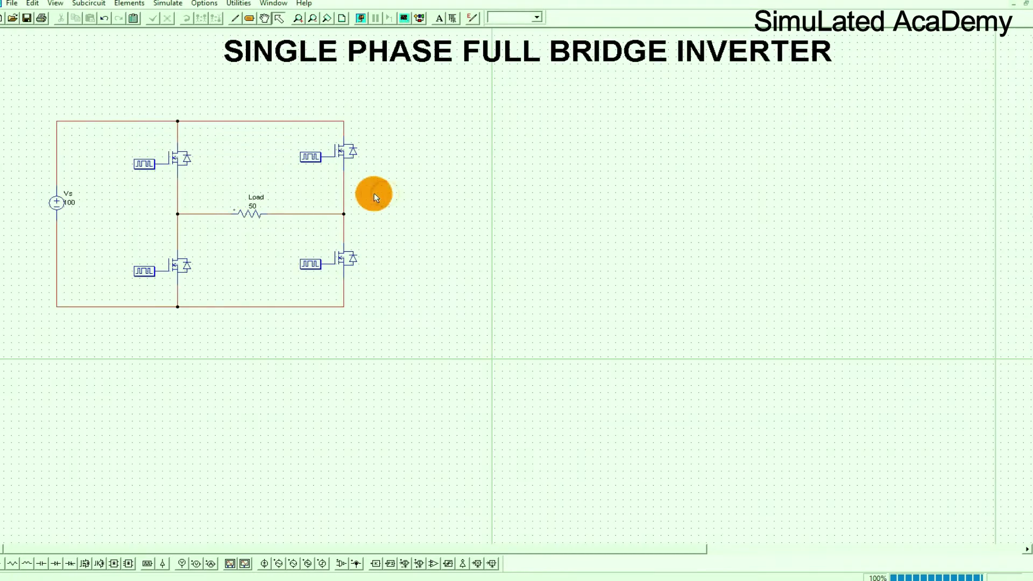
- Name the upper-left MOSFET MOS1 and the upper-right MOS3, with names displayed
double_click(185, 160)
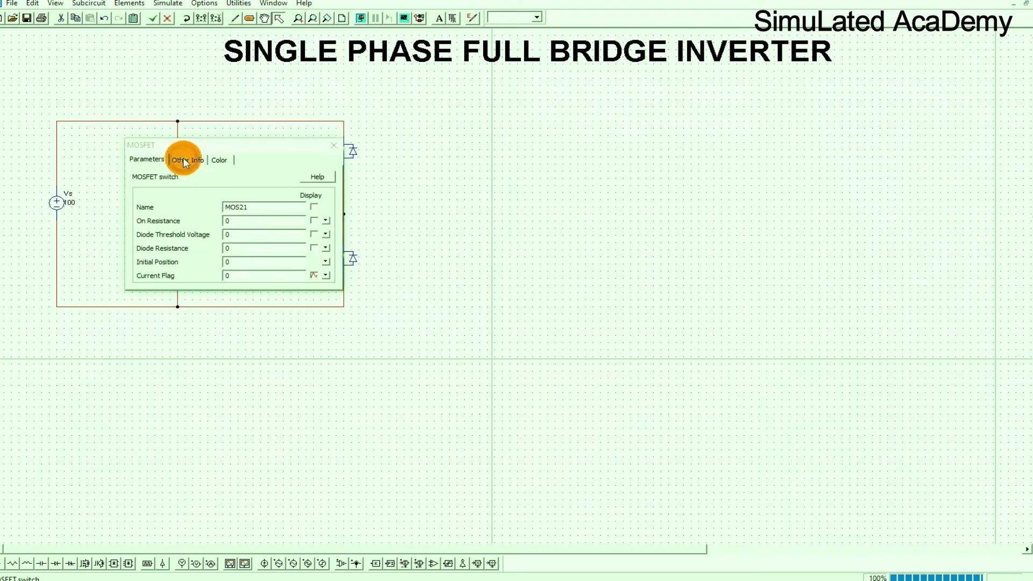
double_click(267, 206)
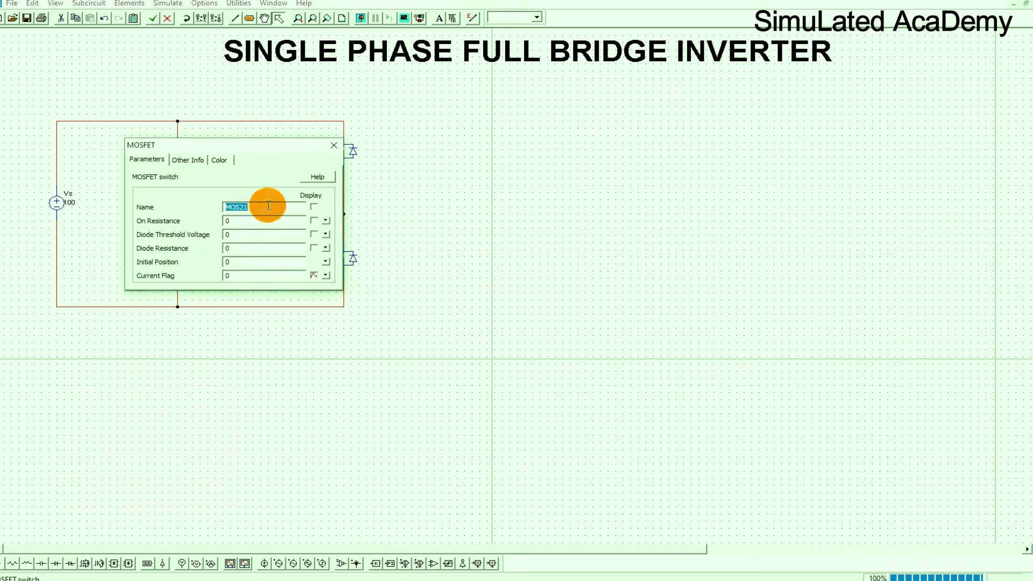
type("MOS")
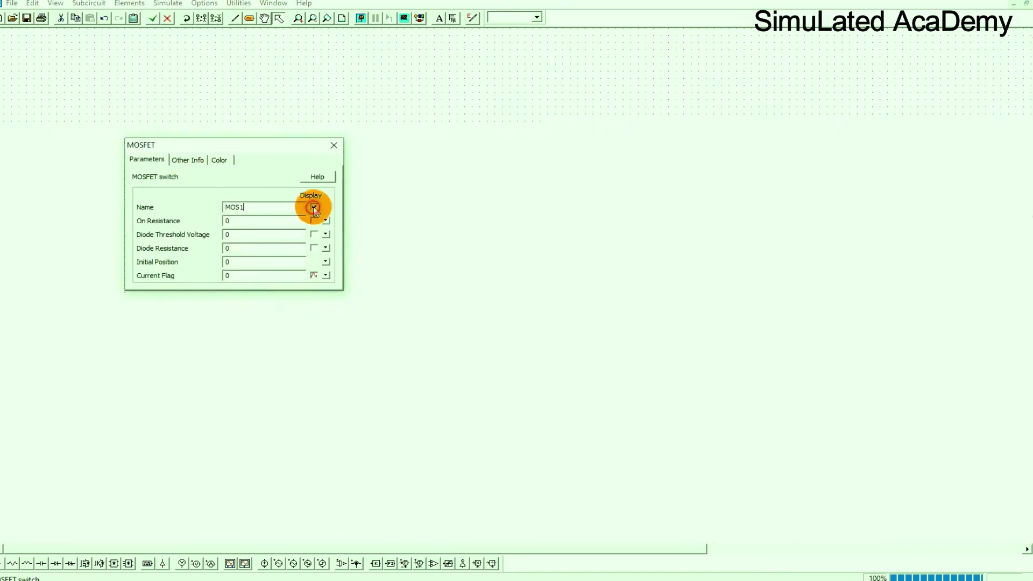
left_click(334, 145)
double_click(339, 151)
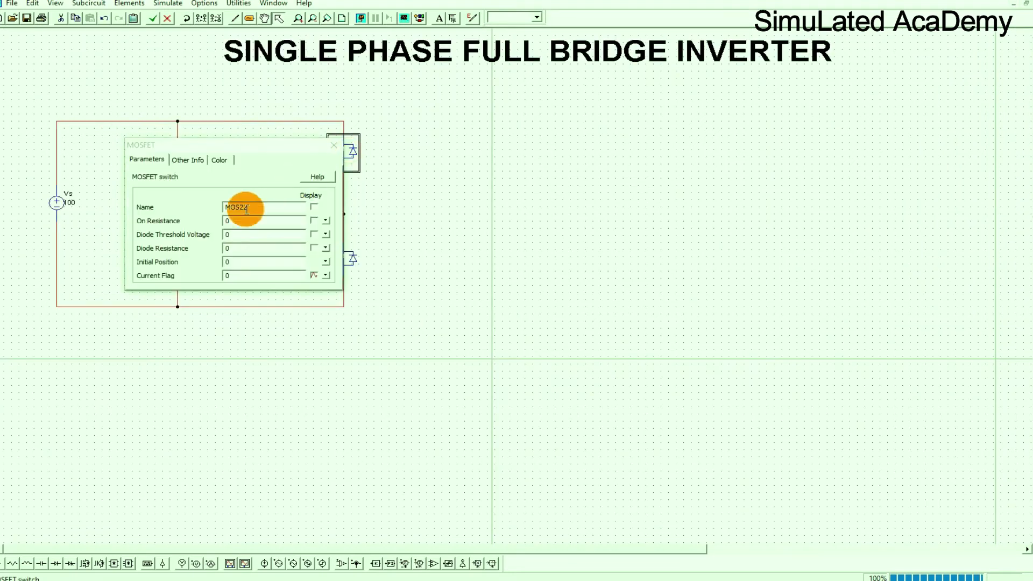
left_click(268, 208)
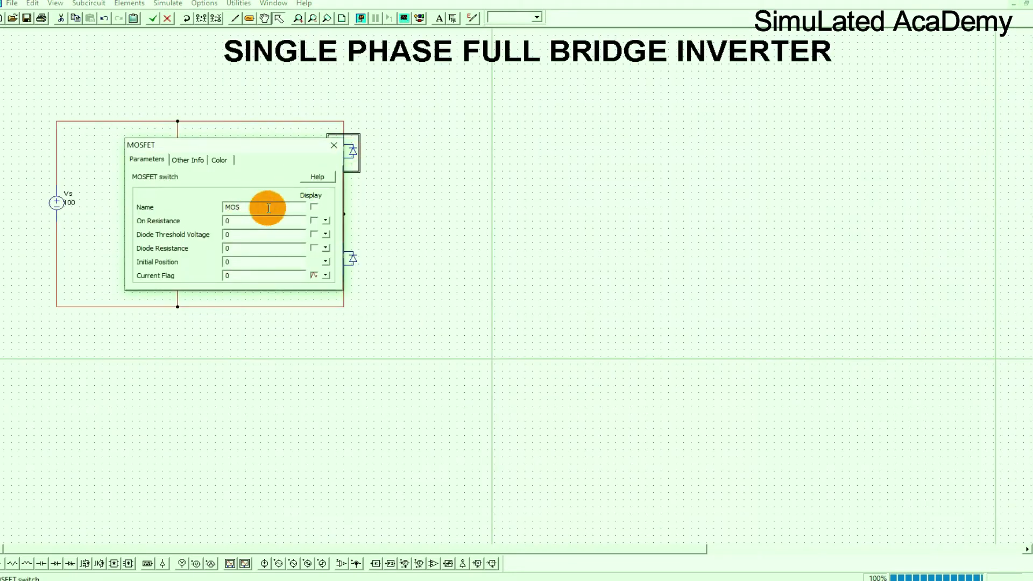
type("3")
left_click(313, 207)
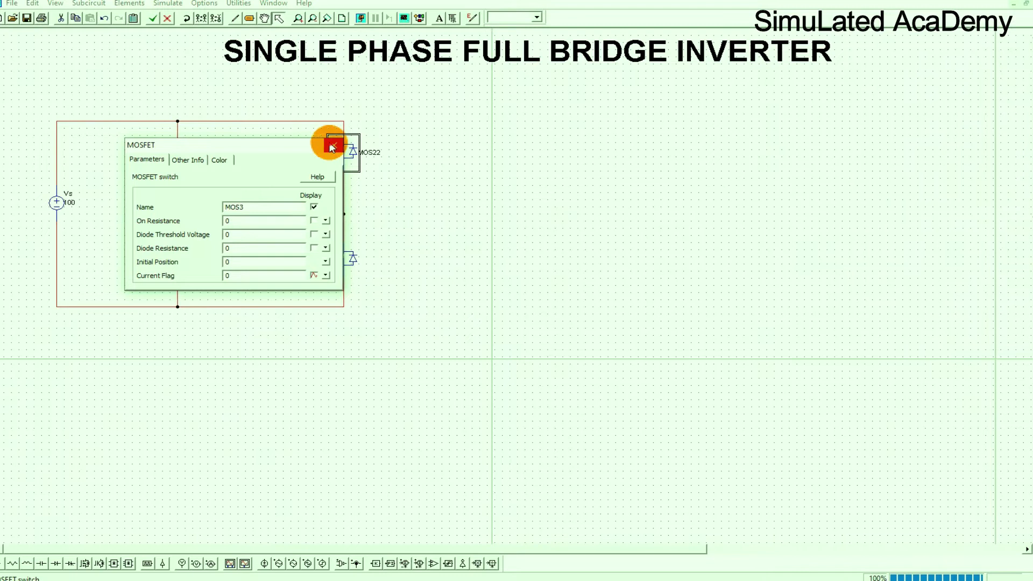
left_click(334, 145)
- Name the lower-right MOSFET MOS2 and the lower-left MOS4, with names displayed
double_click(334, 258)
left_click(268, 204)
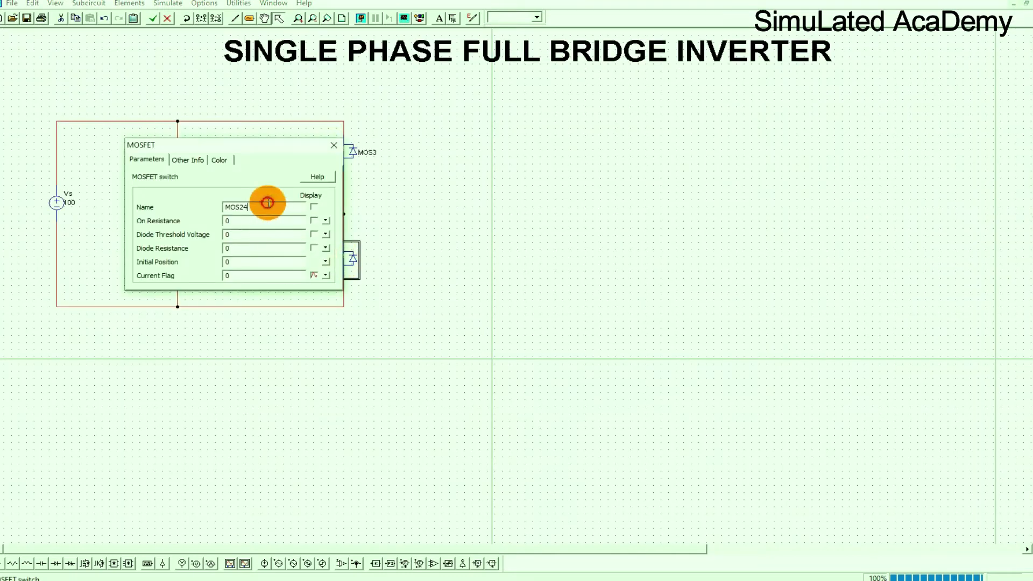
key("BackSpace")
left_click(314, 206)
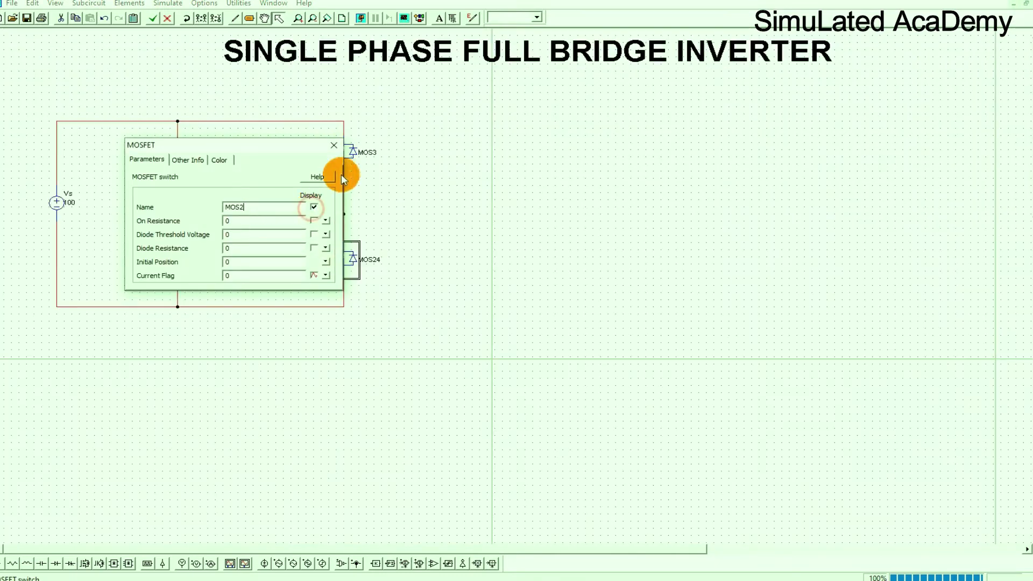
left_click(337, 150)
double_click(182, 262)
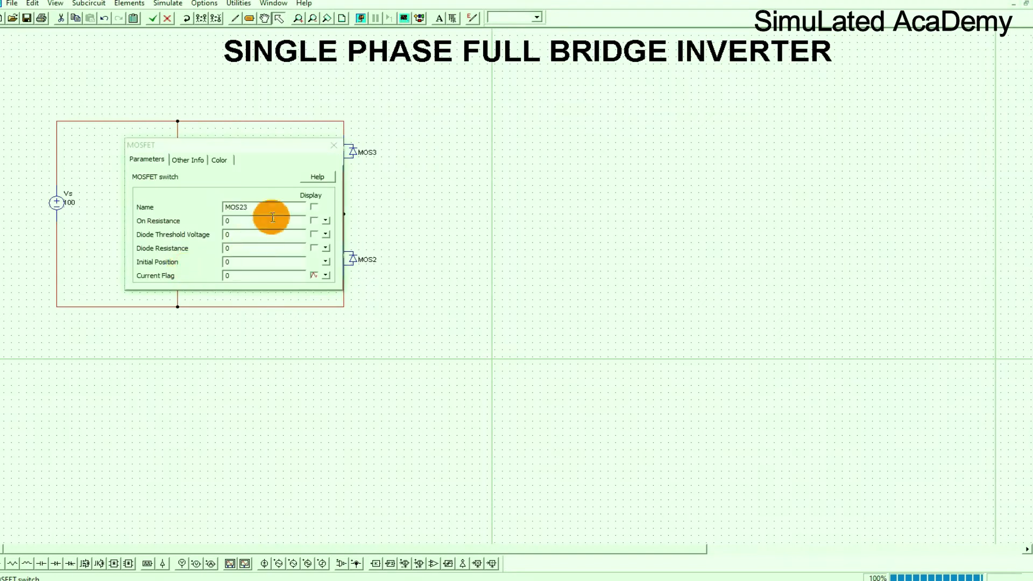
left_click(272, 207)
type("4")
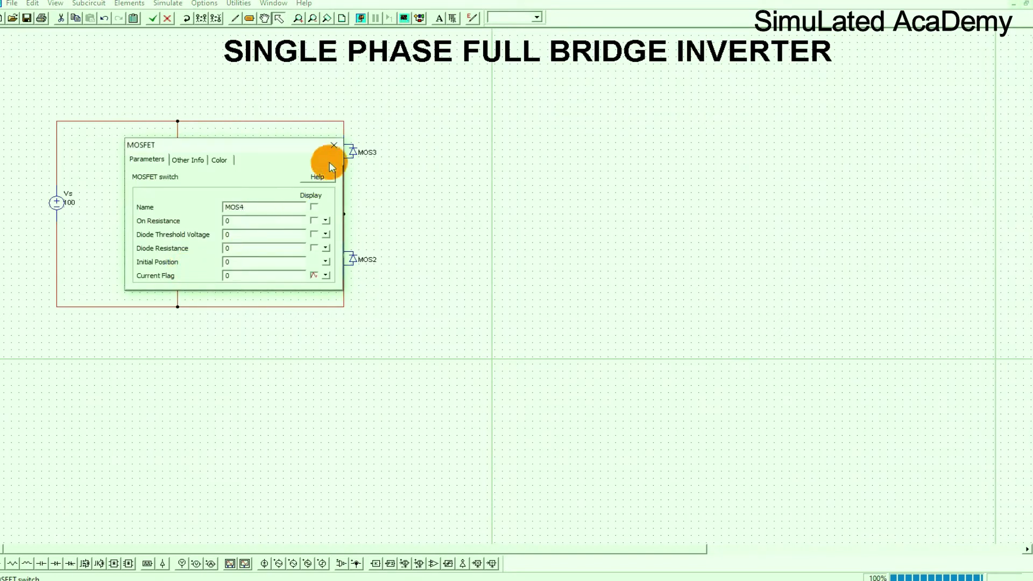
left_click(333, 145)
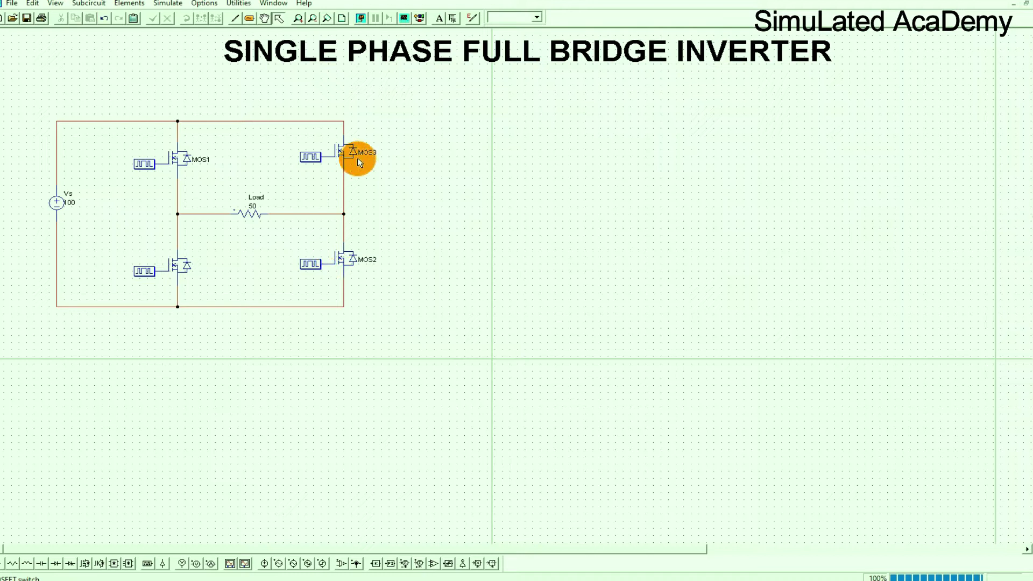
double_click(175, 268)
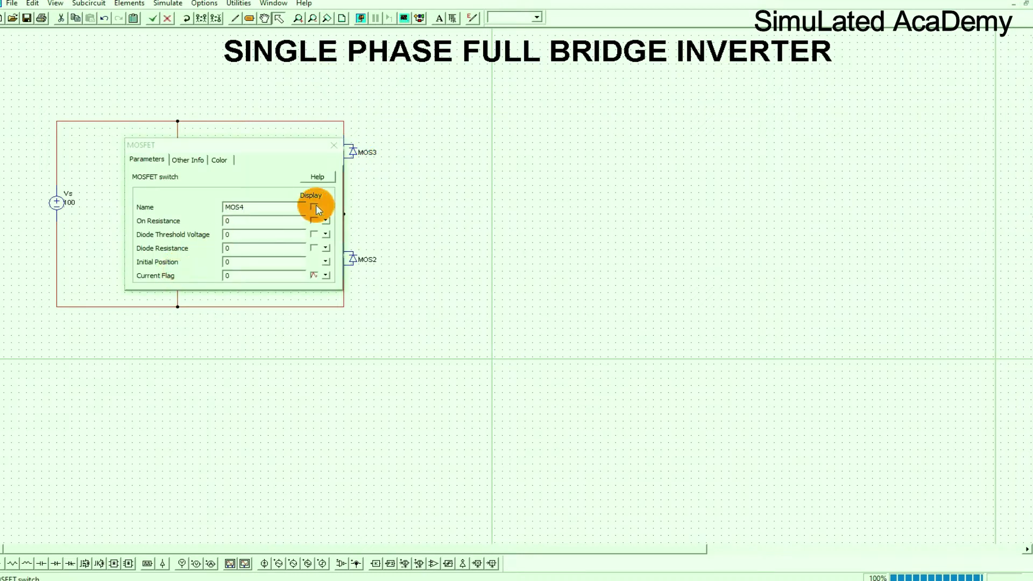
left_click(333, 145)
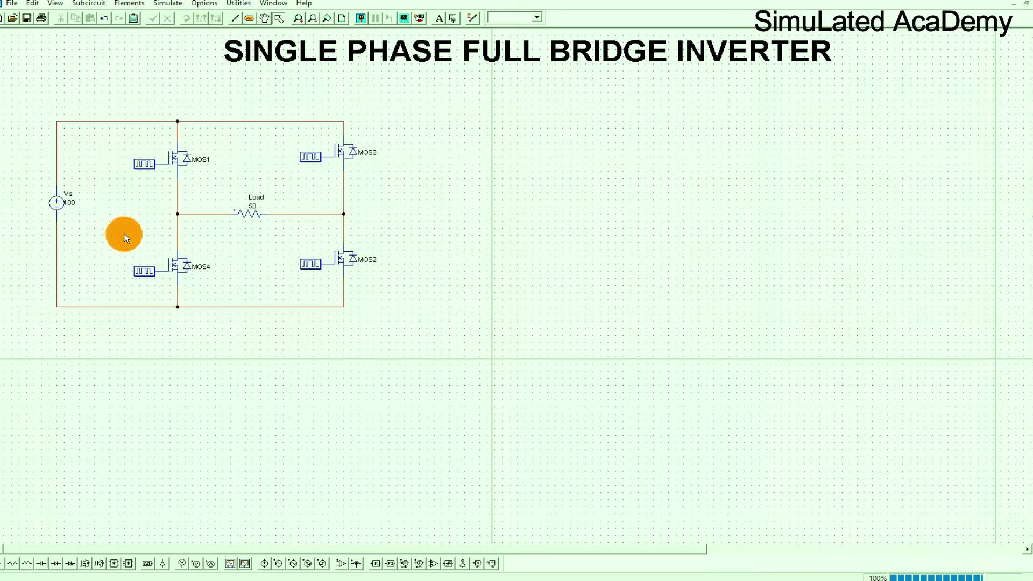
- Review the MOS1 and MOS2 gating block parameters, leaving them unchanged
double_click(145, 165)
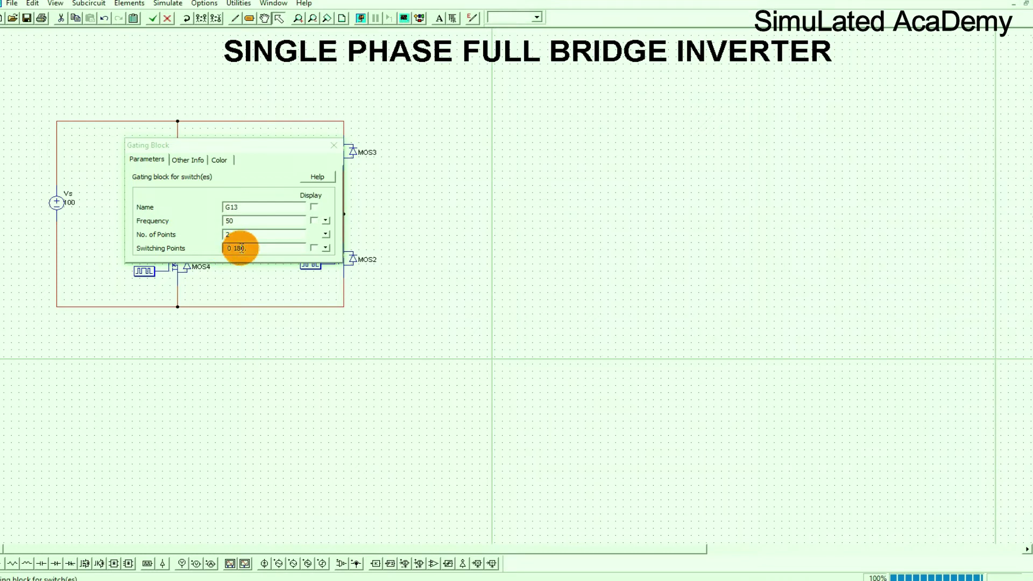
left_click(334, 145)
left_click(316, 263)
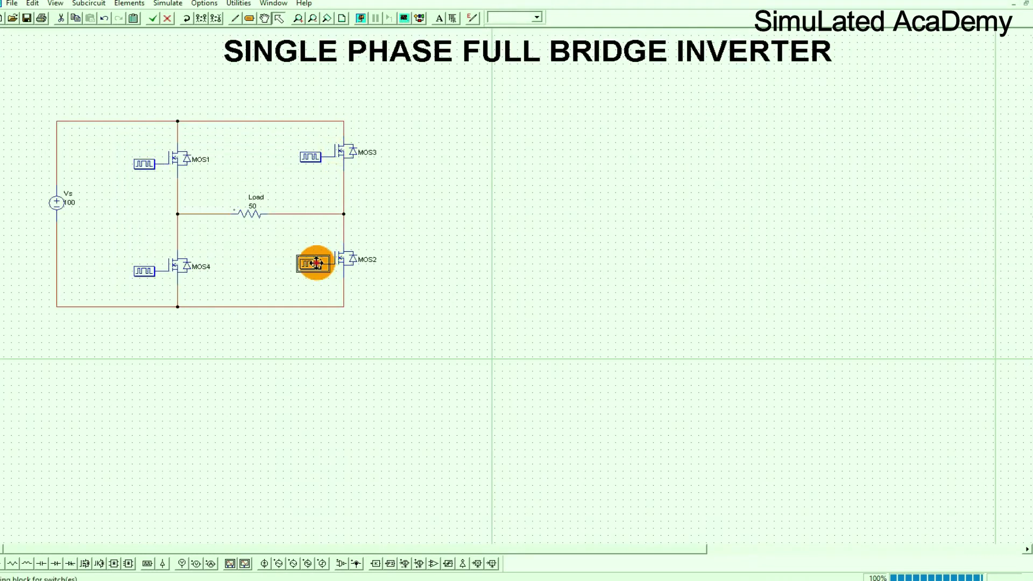
double_click(316, 262)
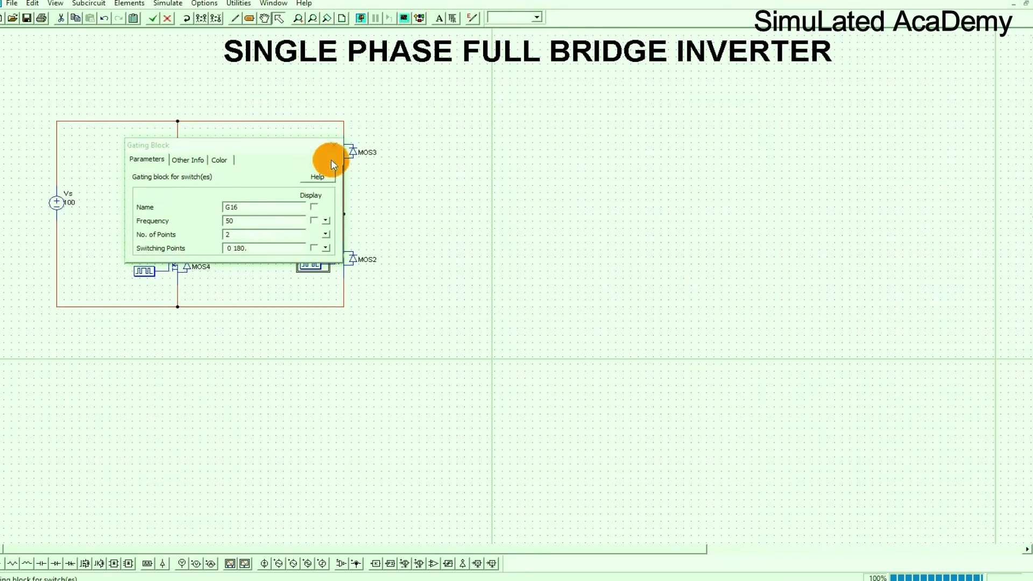
left_click(333, 145)
- Change the MOS3 and MOS4 gating block switching points to 180 and 360 degrees
double_click(310, 160)
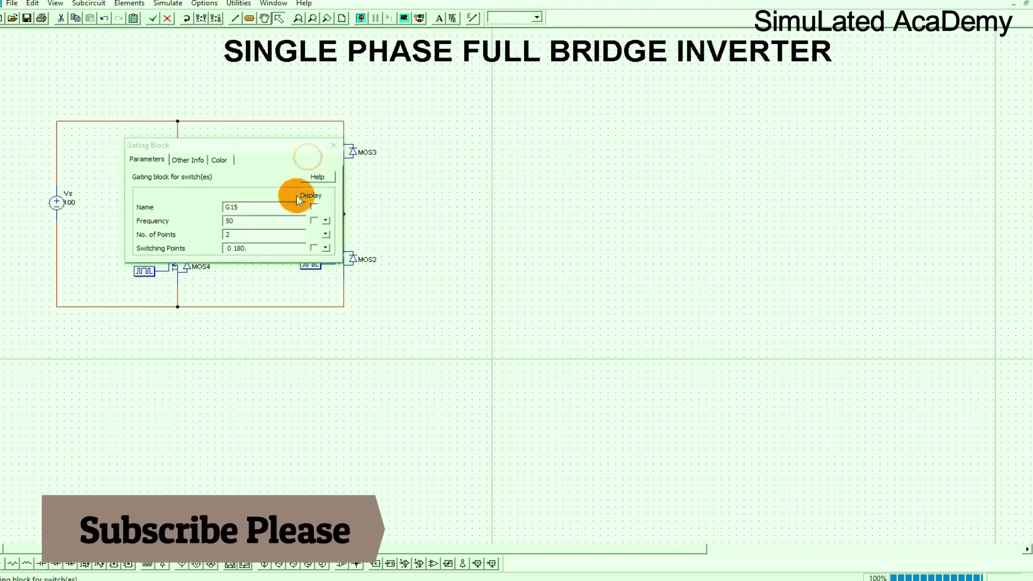
left_click(229, 245)
type("18")
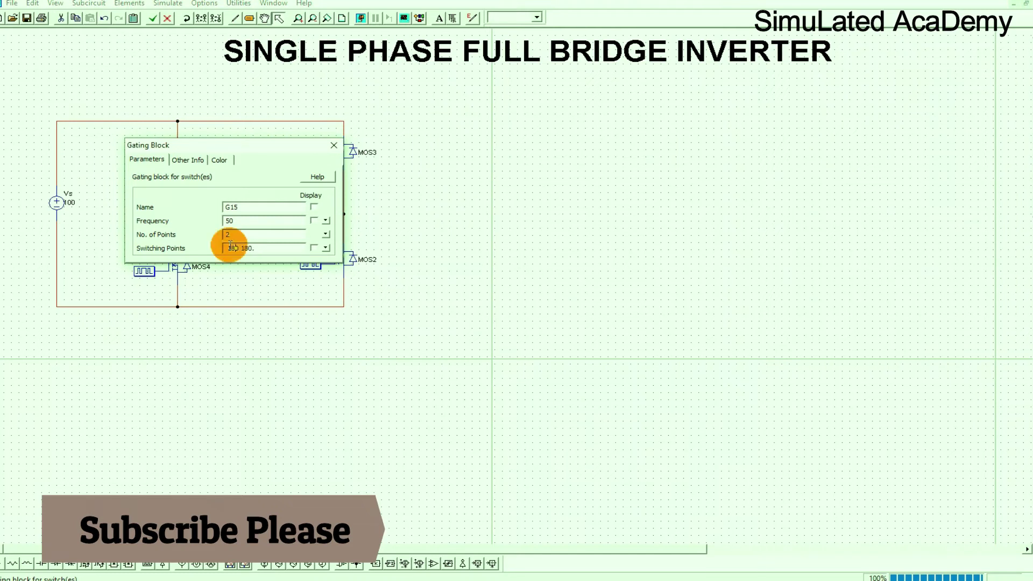
key("BackSpace")
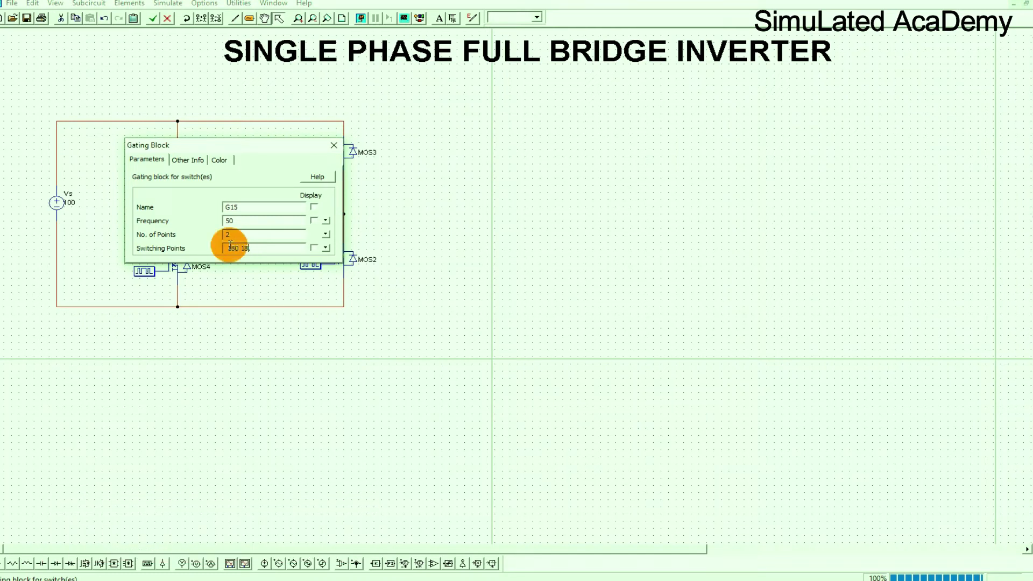
type("90")
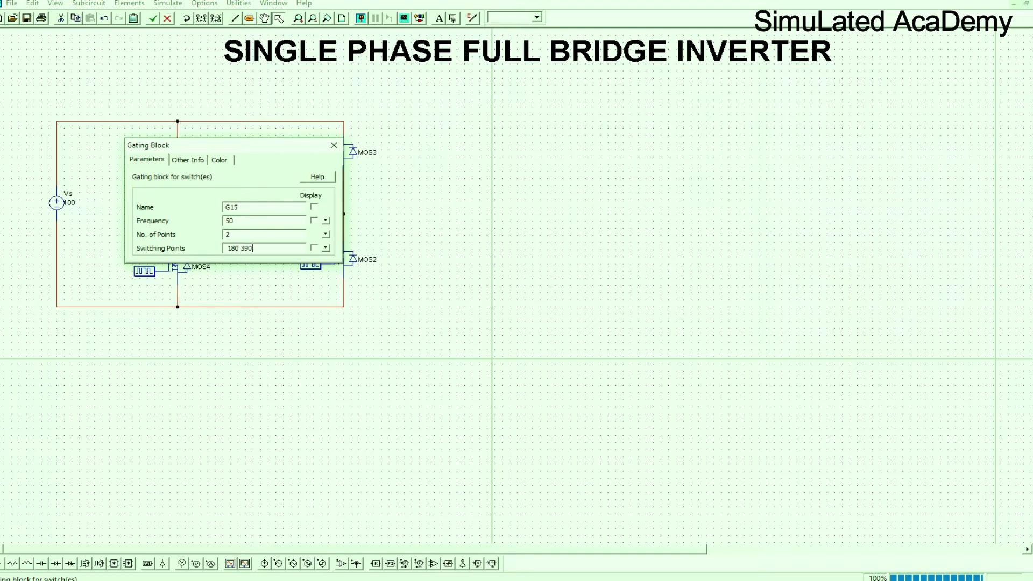
type(".60")
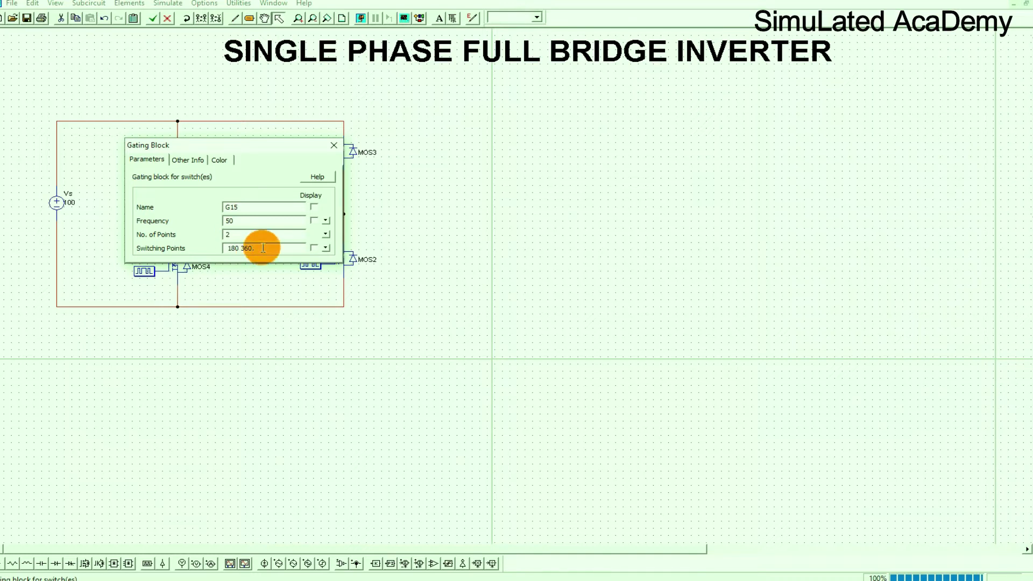
left_click(334, 146)
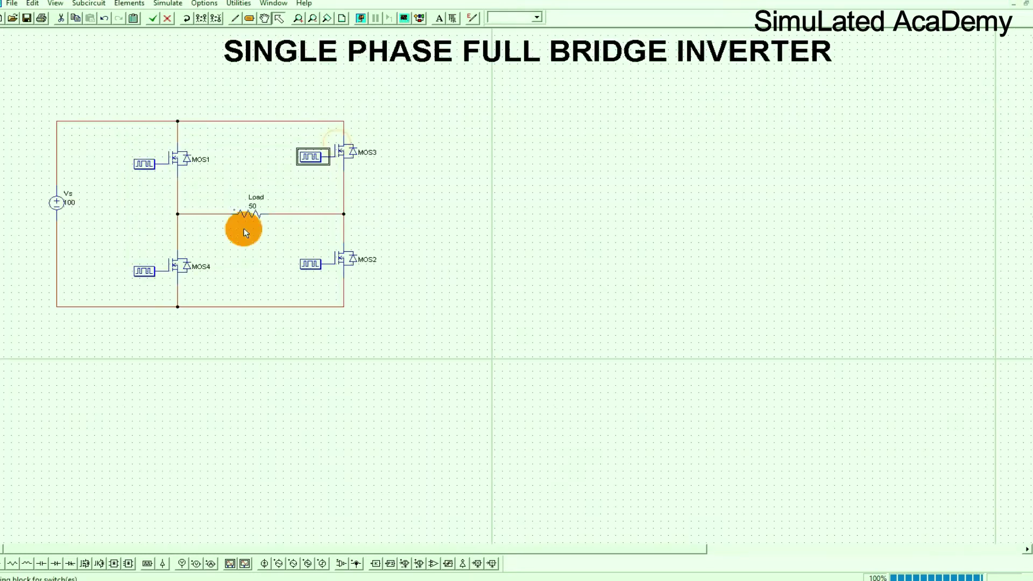
double_click(145, 272)
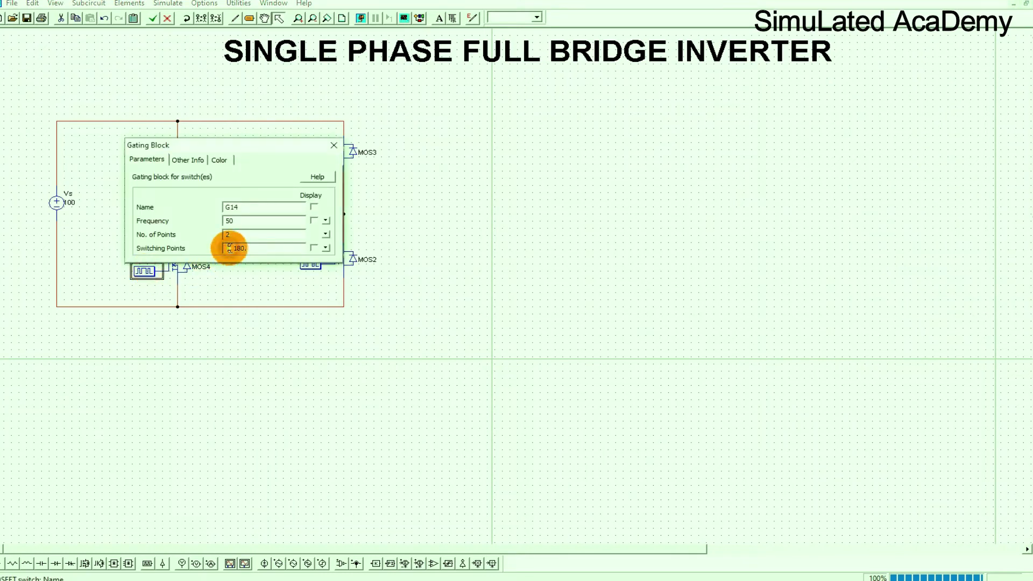
type("180 360")
left_click(333, 145)
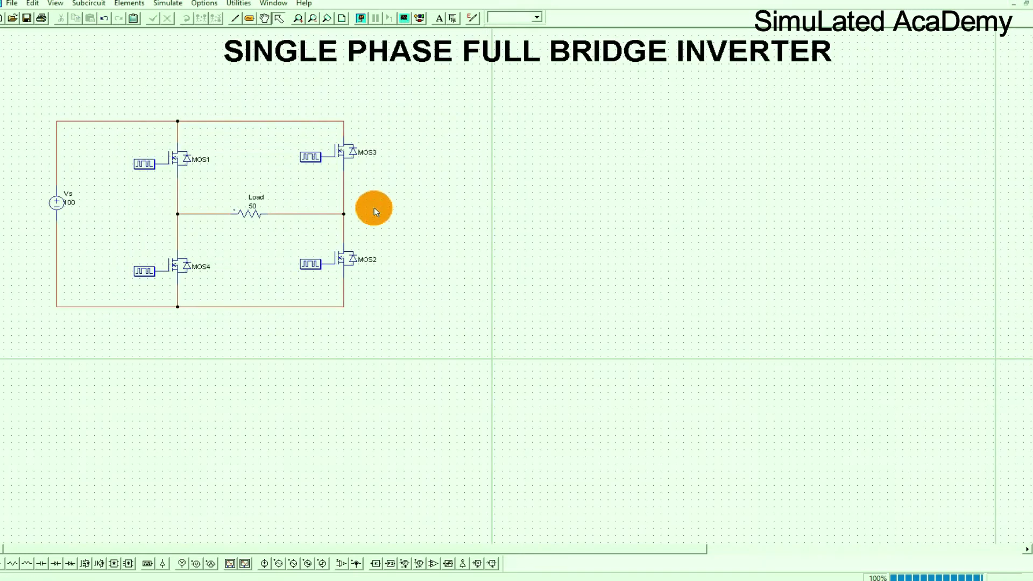
- Place voltage probes beside source Vs and below the Load resistor
left_click(210, 563)
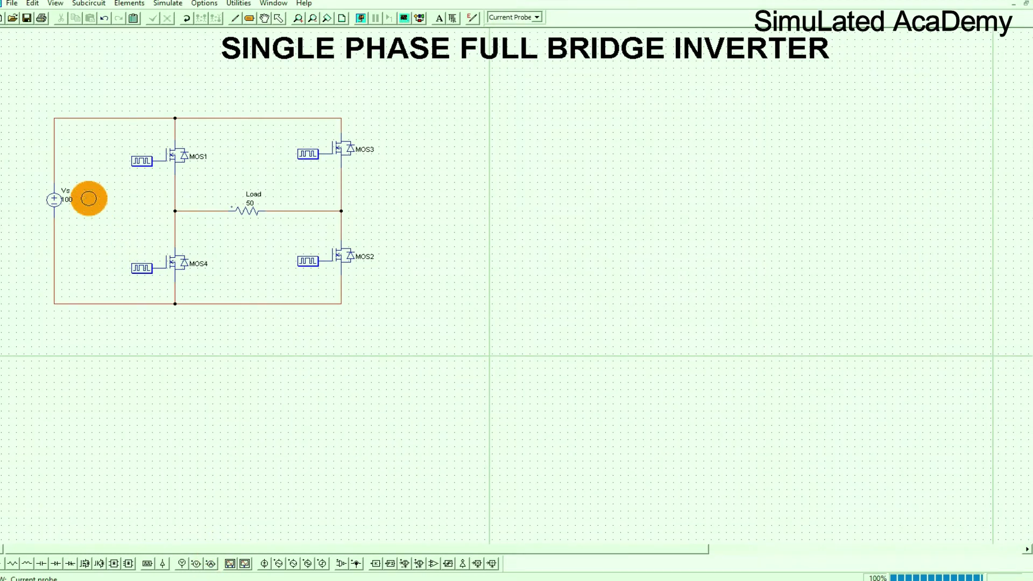
left_click(197, 563)
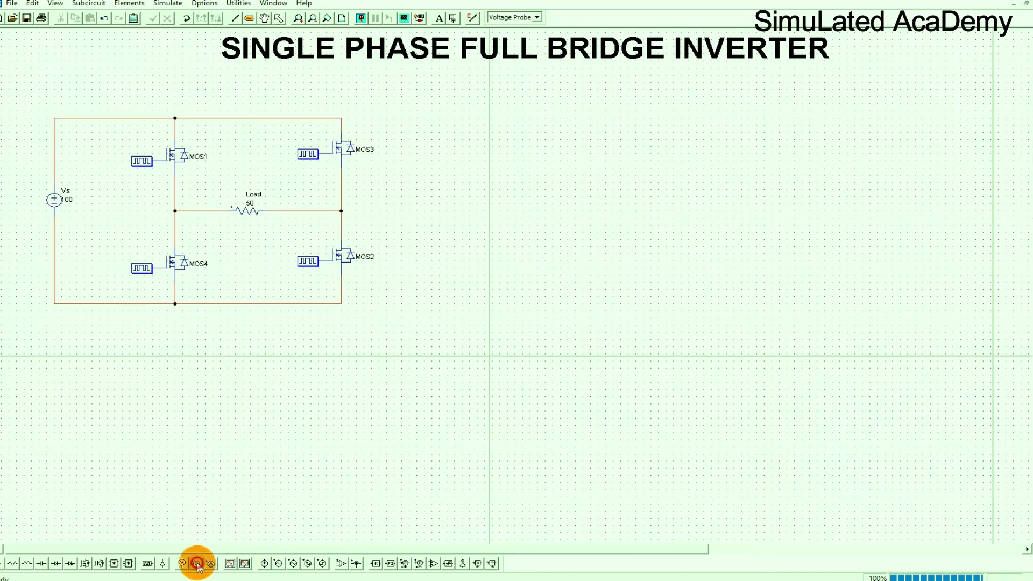
left_click(94, 199)
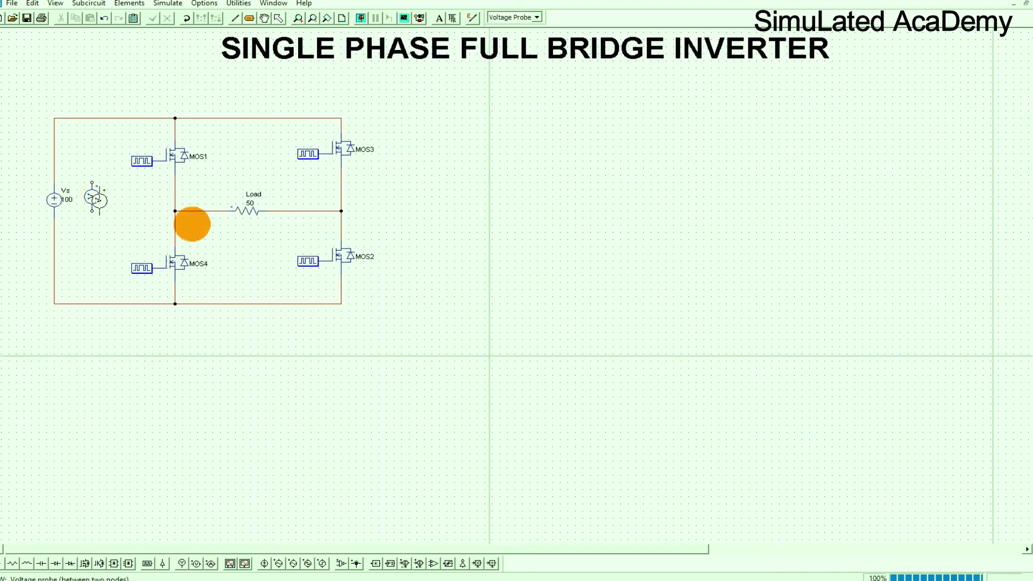
left_click(244, 234)
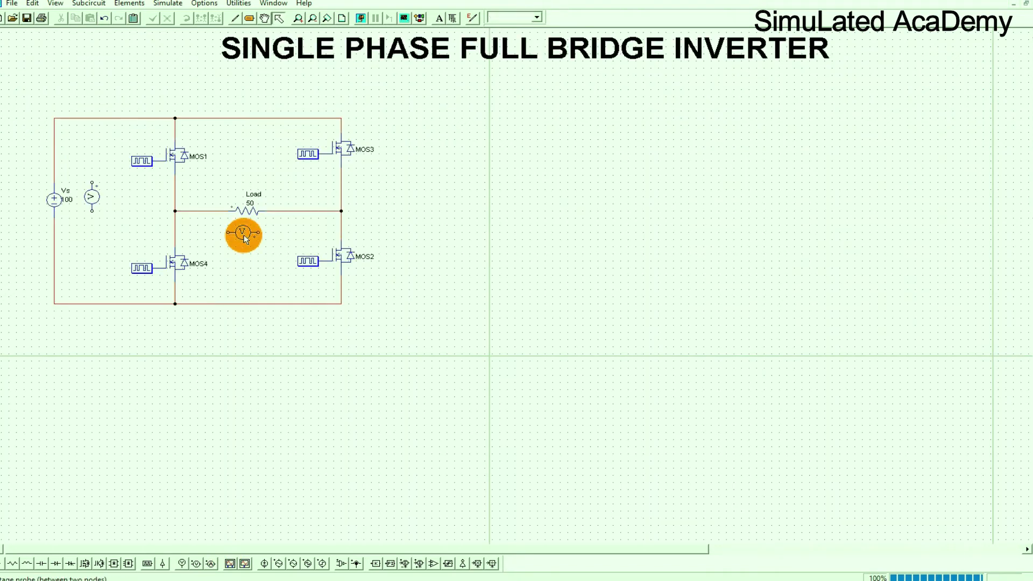
- Wire the probes across the Vs source and the Load resistor
left_click(235, 19)
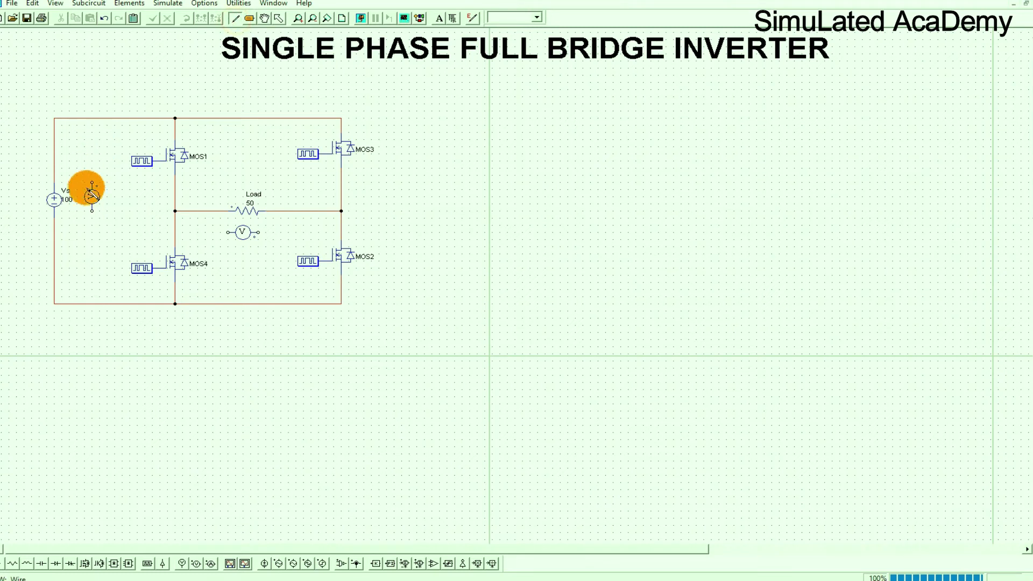
left_click_drag(92, 183, 54, 183)
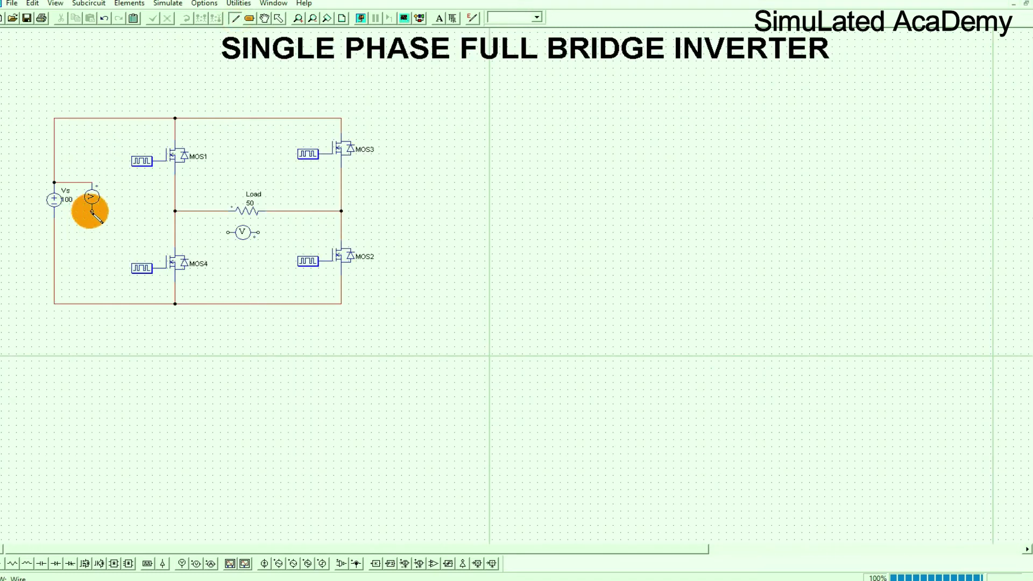
left_click_drag(92, 211, 54, 225)
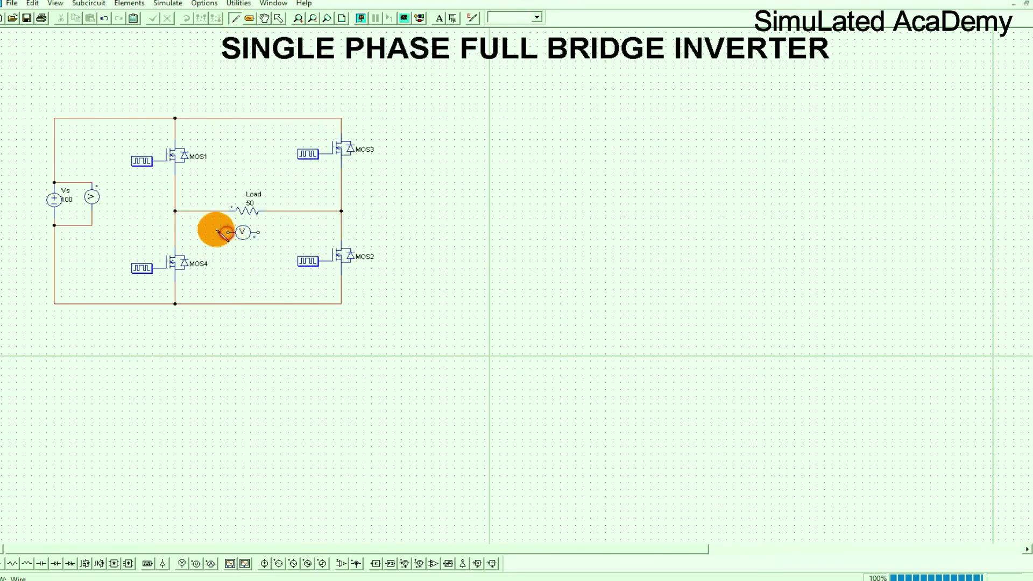
mouse_move(228, 231)
left_mouse_down()
mouse_move(213, 211)
mouse_move(281, 211)
left_mouse_up()
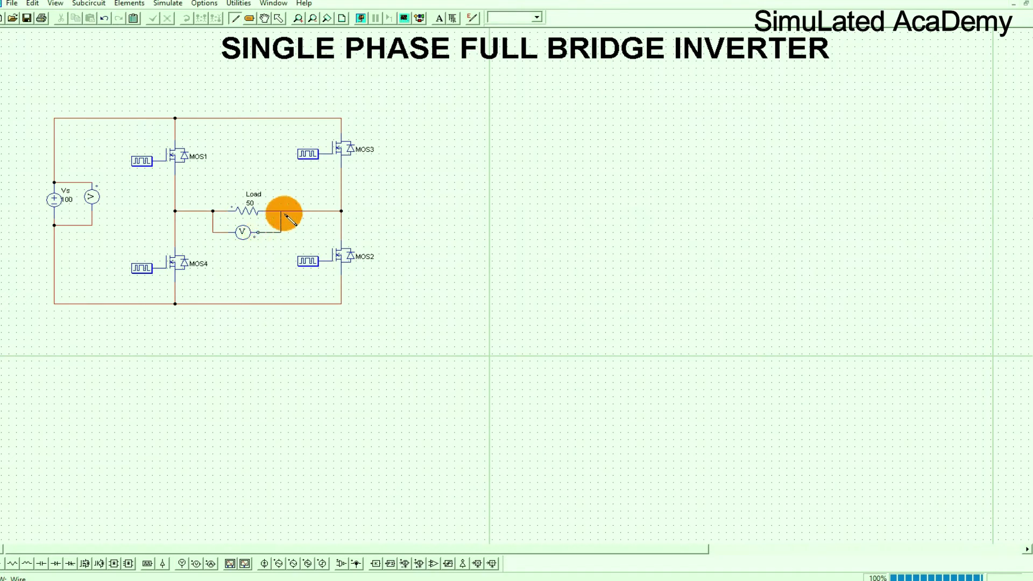
- Rename the source voltage probe to Vs and display its name
key("Escape")
double_click(92, 196)
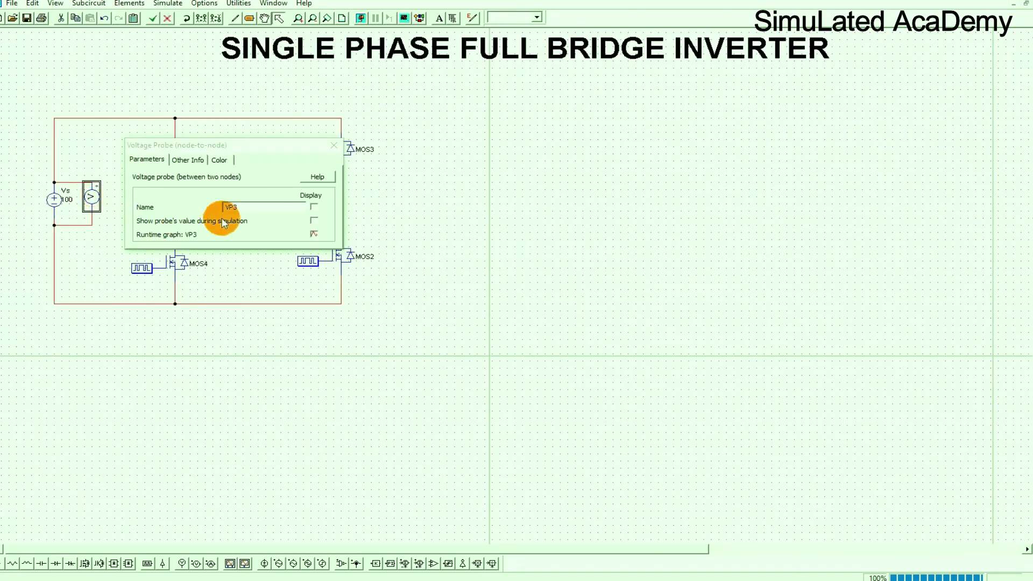
left_click(249, 204)
key("BackSpace")
key("BackSpace")
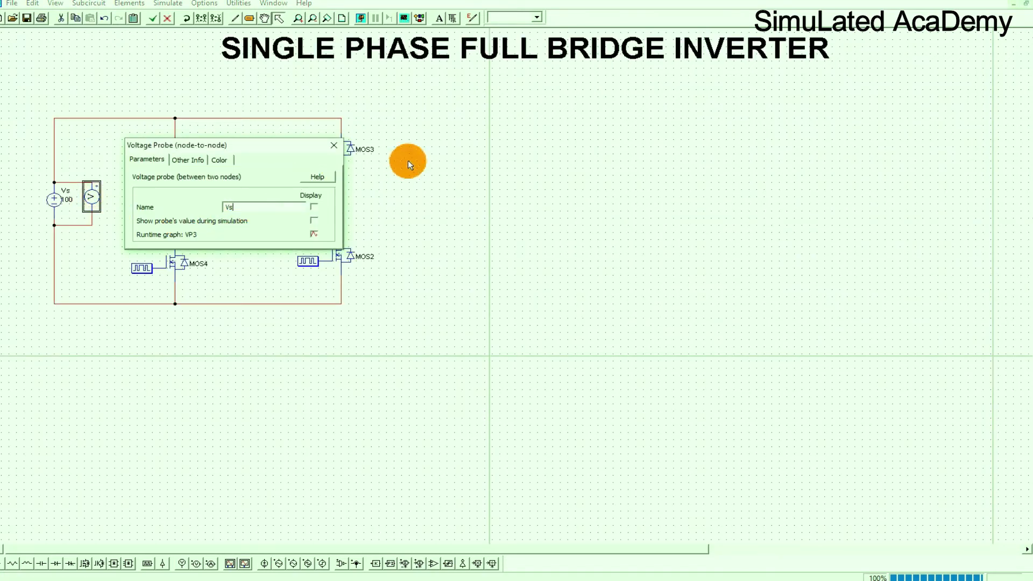
left_click(314, 207)
left_click(334, 145)
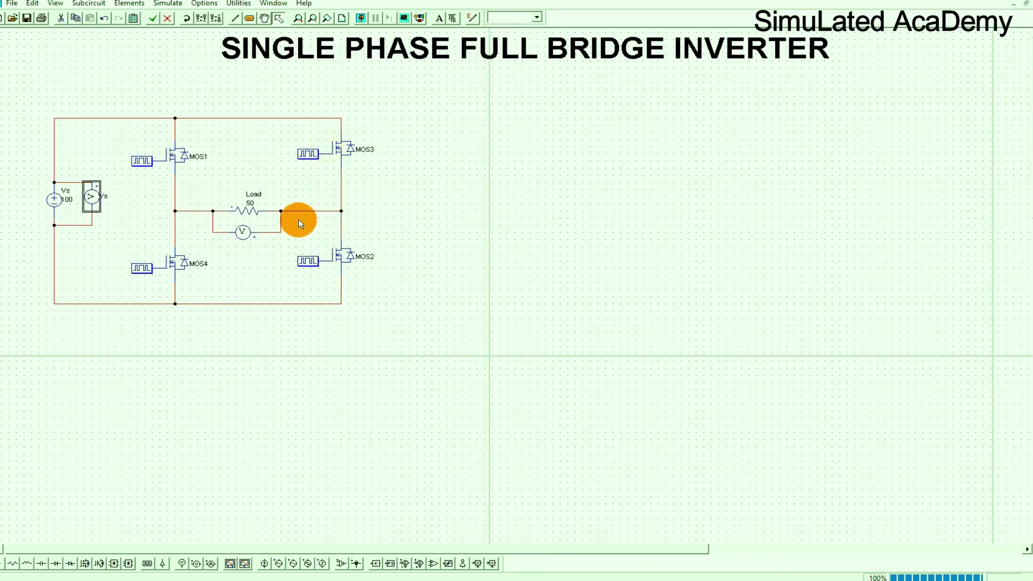
- Rename the load voltage probe to Vo and display its name
double_click(244, 234)
left_click(271, 206)
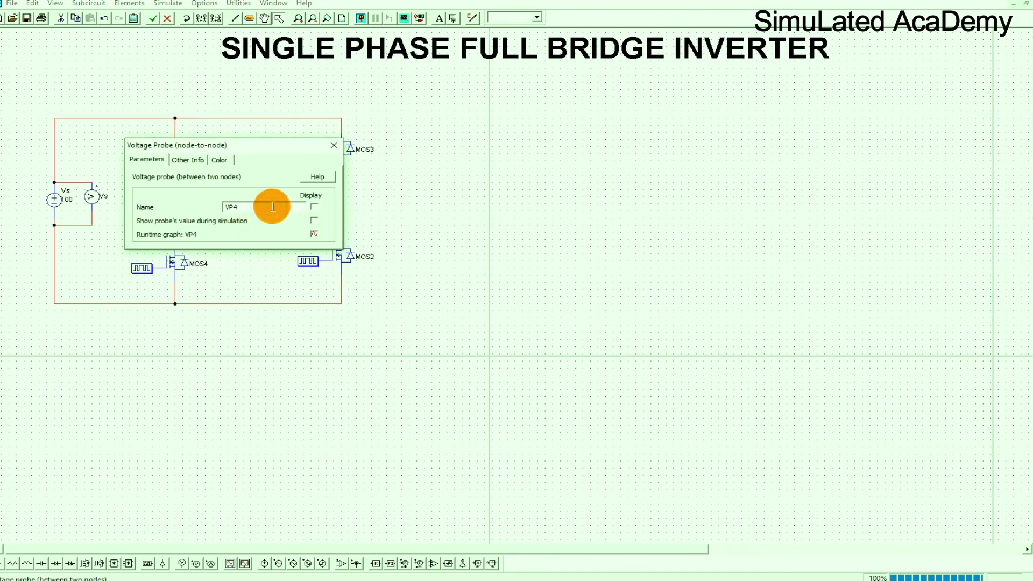
key("BackSpace")
key("BackSpace")
type("o")
left_click(314, 207)
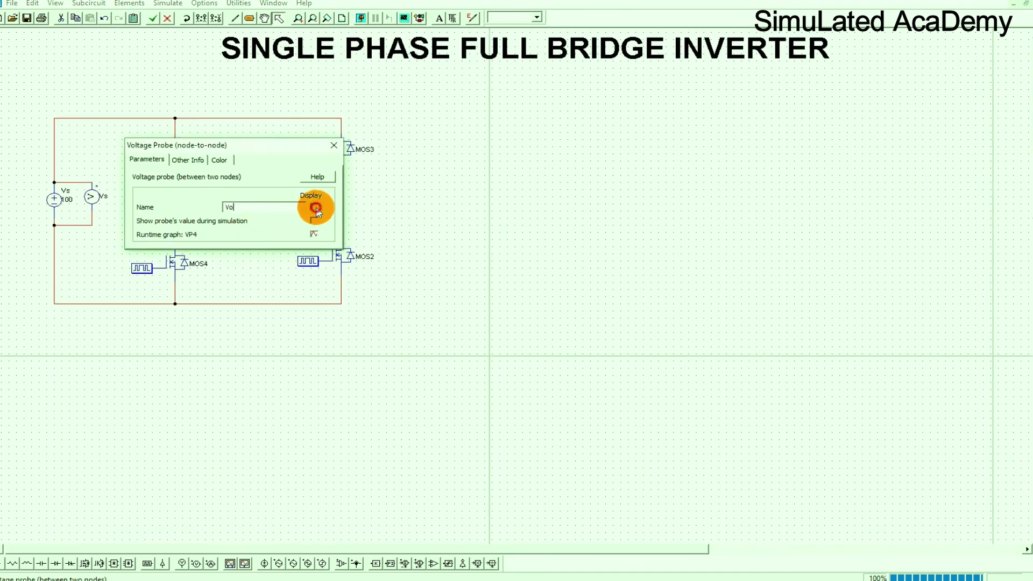
left_click(332, 147)
- Add a Simulation Control element with a 0.05 s total time and run the simulation
left_click(157, 3)
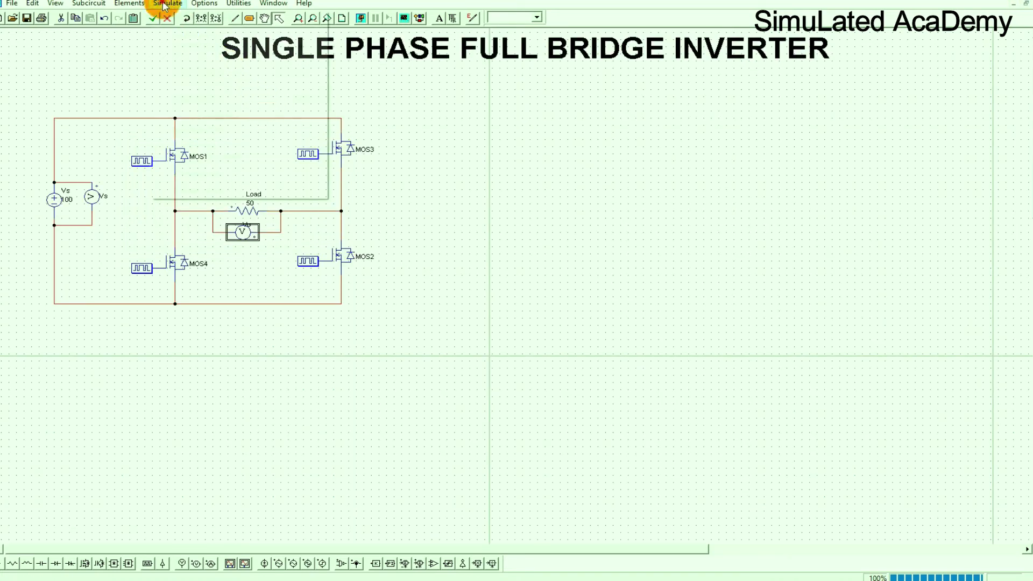
left_click(177, 16)
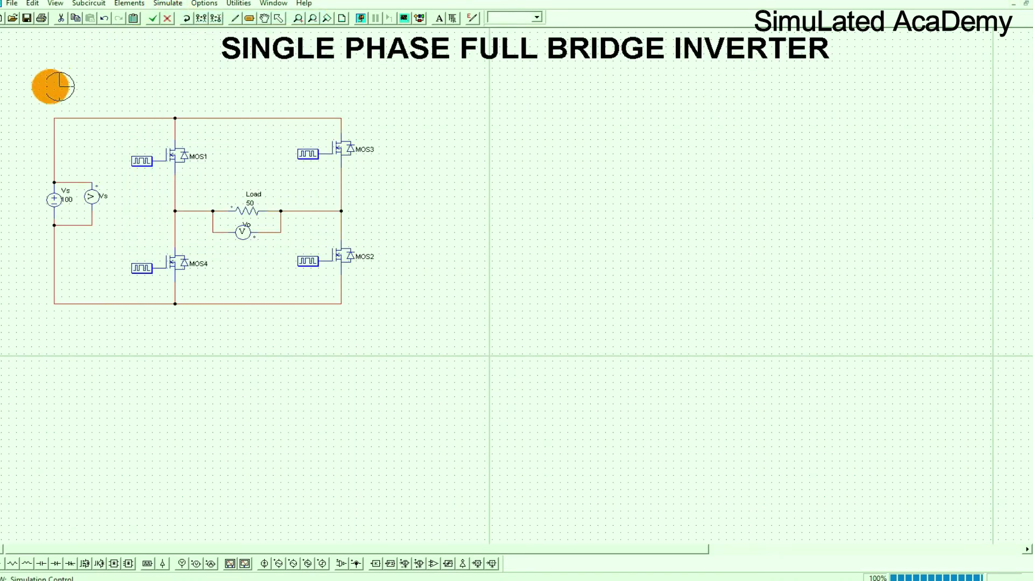
left_click(224, 215)
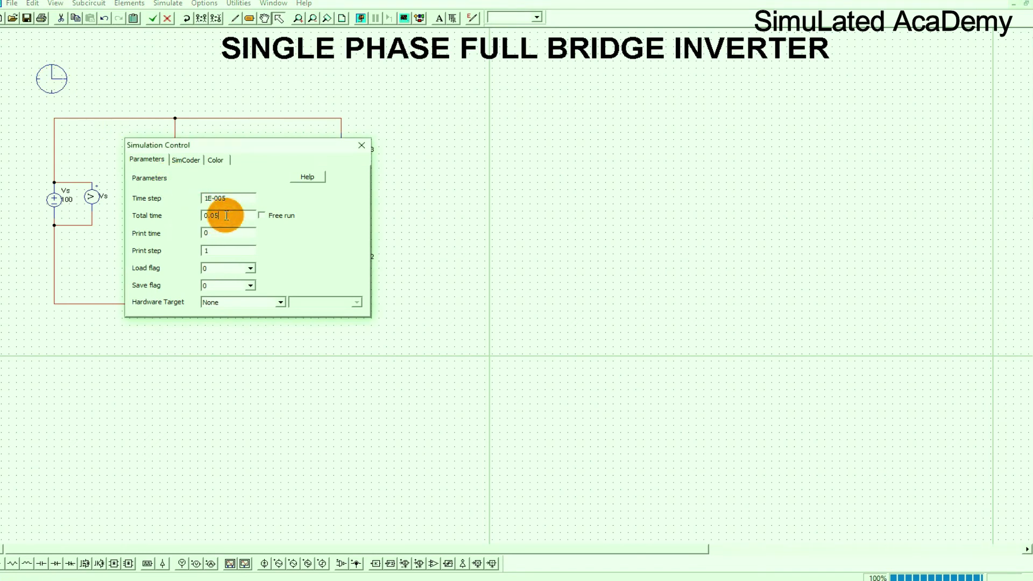
left_click(361, 145)
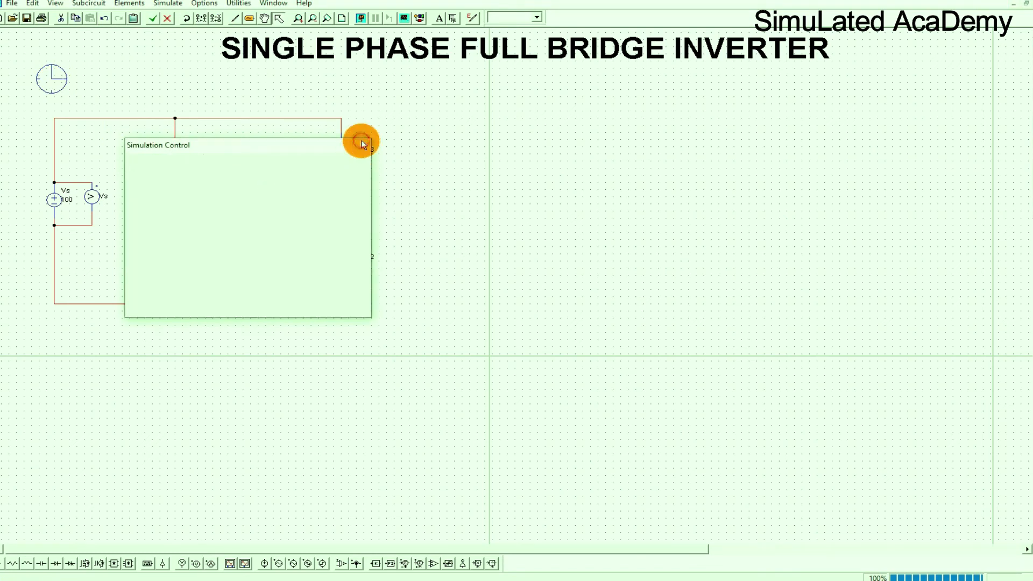
- Run the simulation and plot Vs in the top screen and a new second screen
left_click(362, 20)
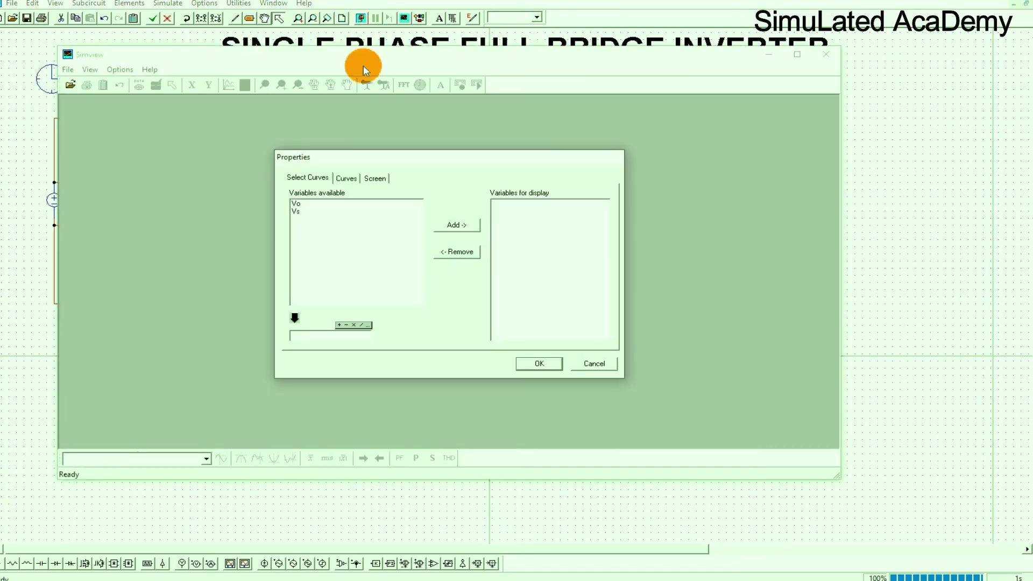
double_click(299, 212)
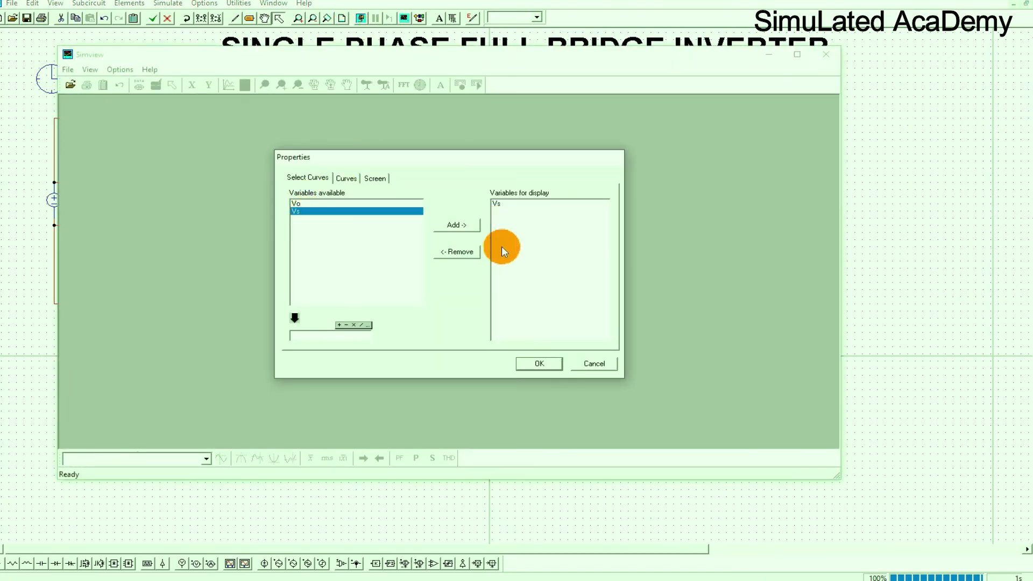
left_click(552, 365)
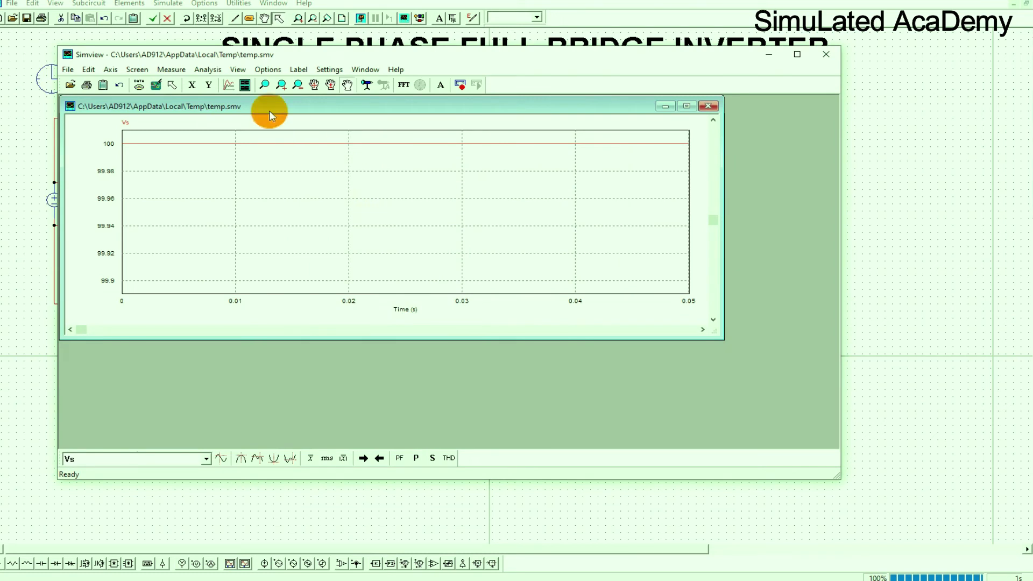
left_click(244, 88)
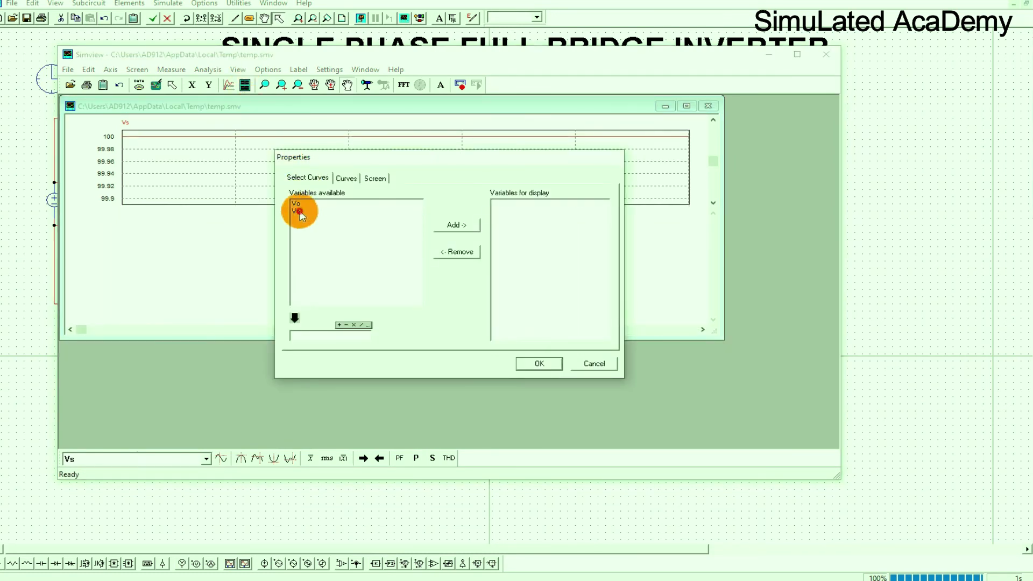
left_click(297, 210)
left_click(445, 233)
left_click(542, 364)
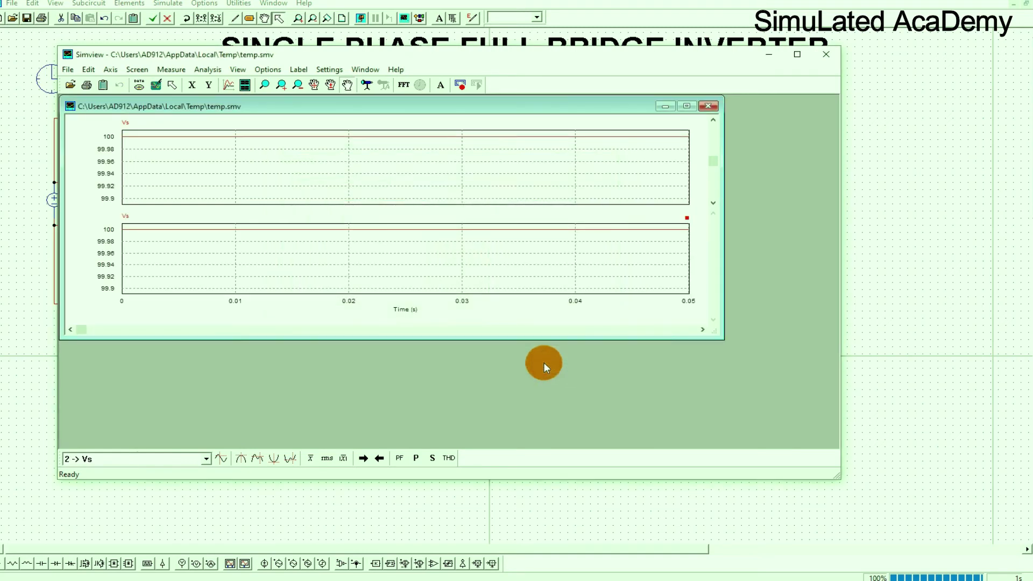
- Replace Vs with Vo in the lower screen to show the ±100 V square wave
double_click(424, 237)
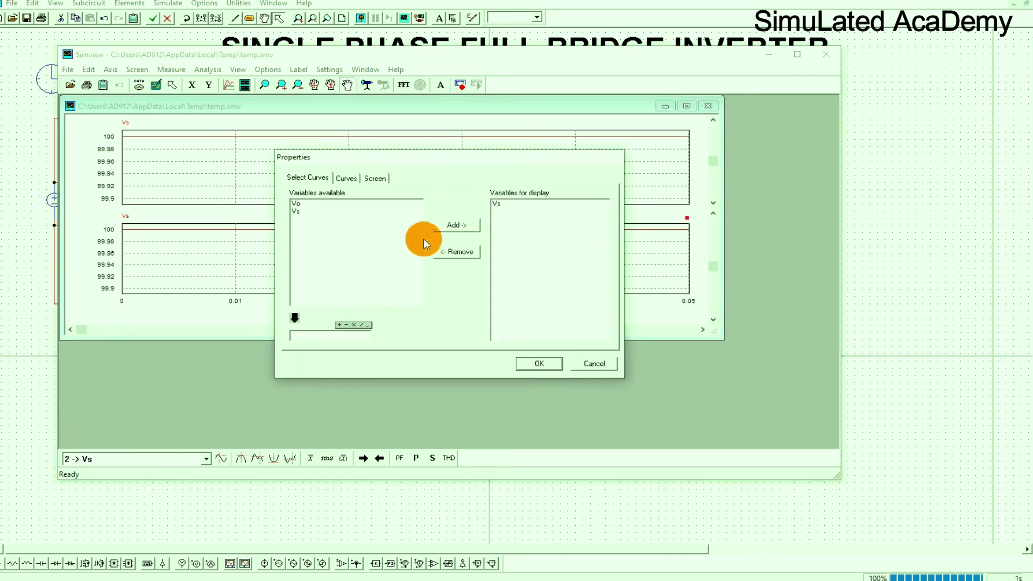
left_click(306, 203)
left_click(457, 225)
left_click(497, 204)
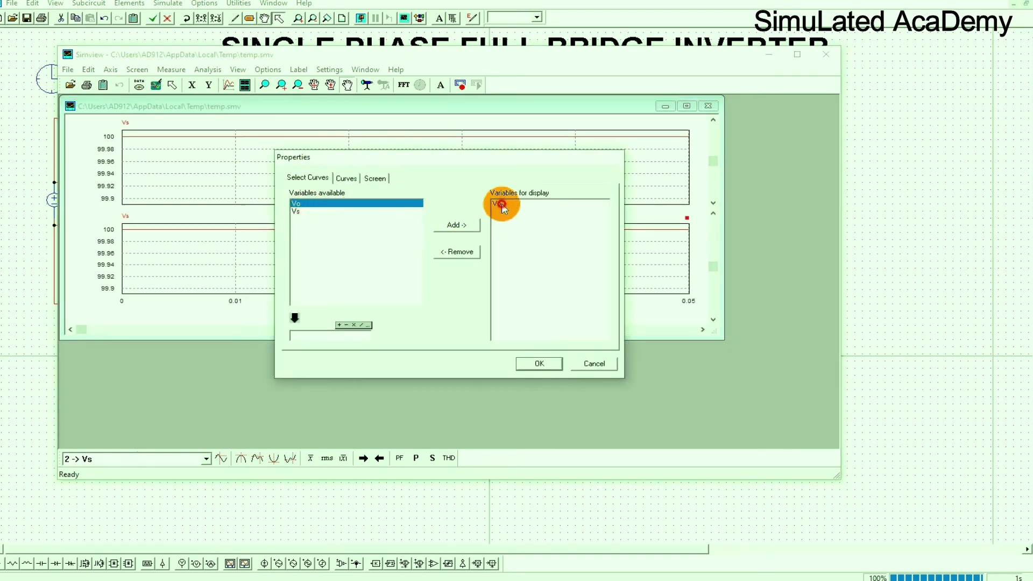
left_click(461, 251)
left_click(539, 364)
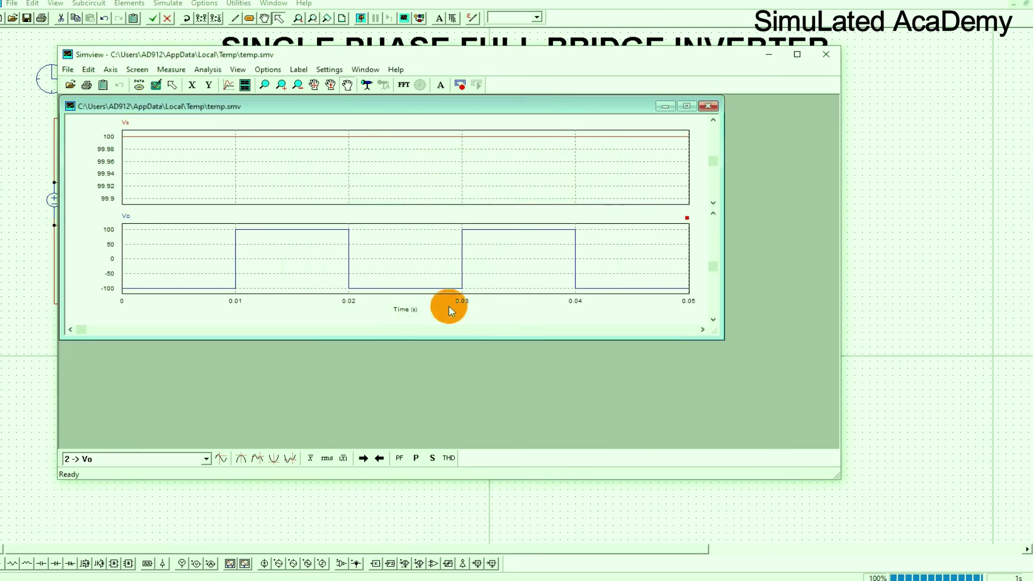
- Set the Vs curve line thickness to 3 and choose its marker style
double_click(341, 175)
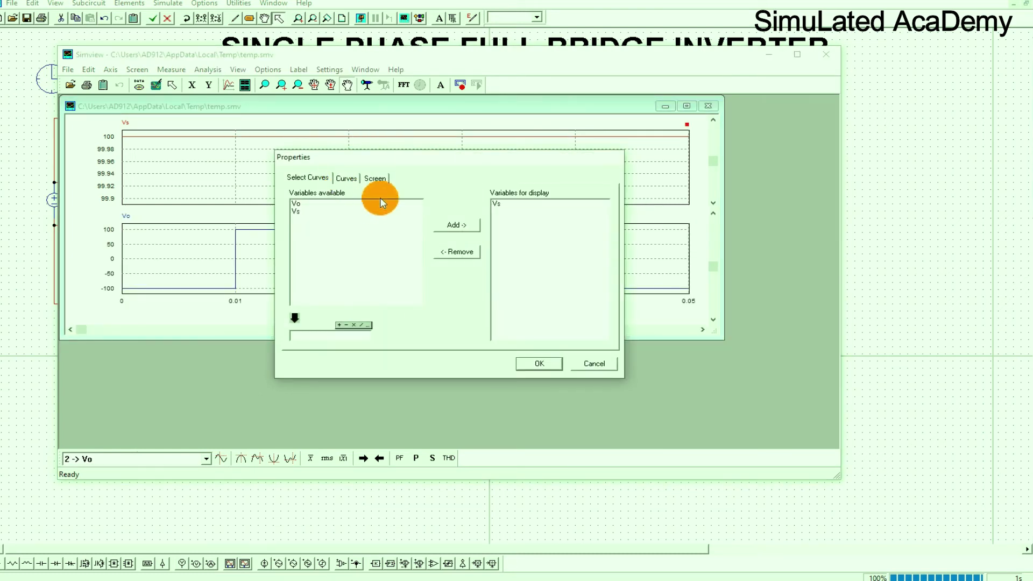
left_click(355, 180)
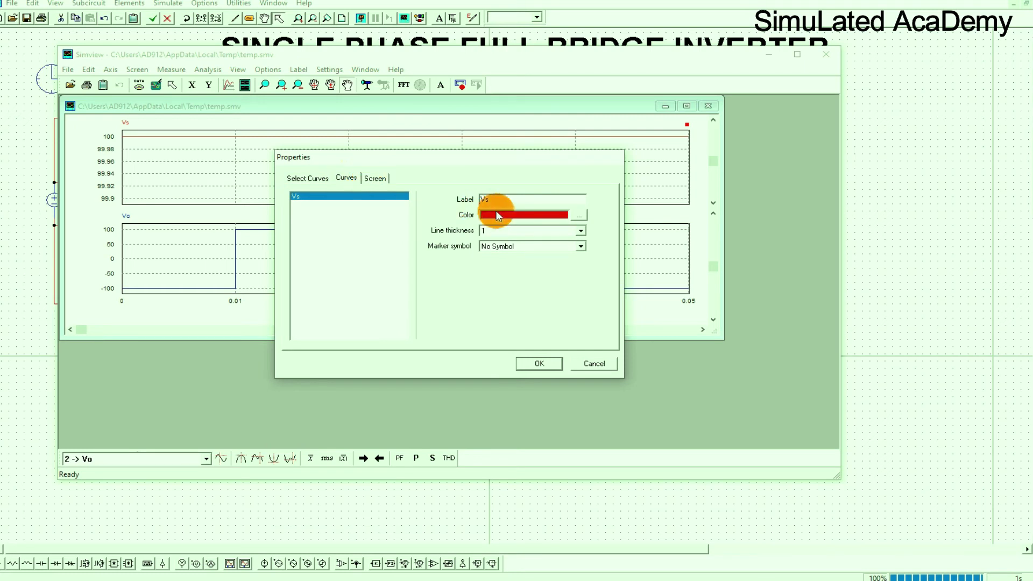
left_click(578, 230)
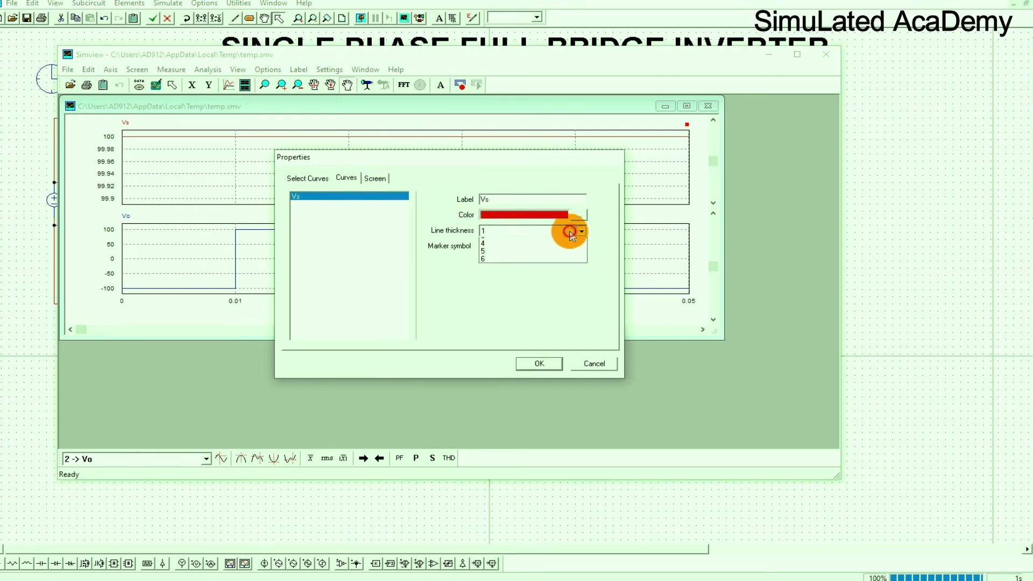
left_click(535, 264)
left_click(530, 246)
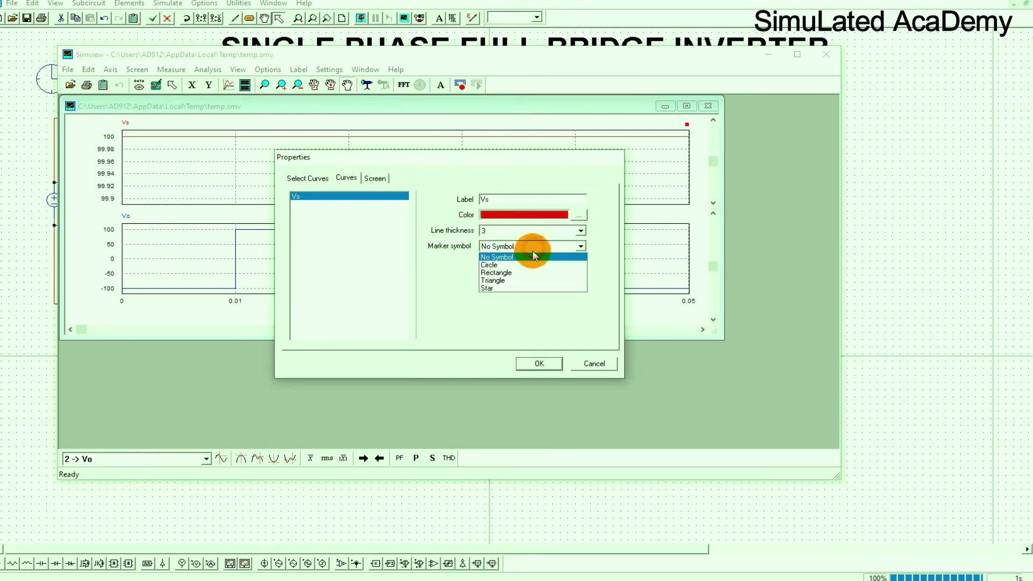
left_click(527, 265)
left_click(538, 364)
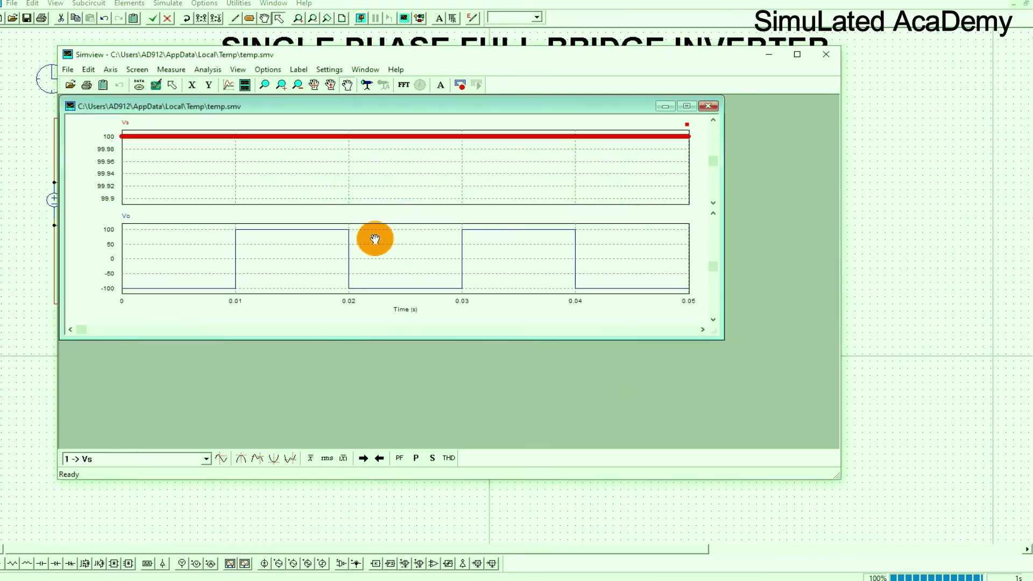
- Set the Vo curve line thickness to 3, then minimize SIMVIEW back to the schematic
double_click(378, 245)
left_click(345, 177)
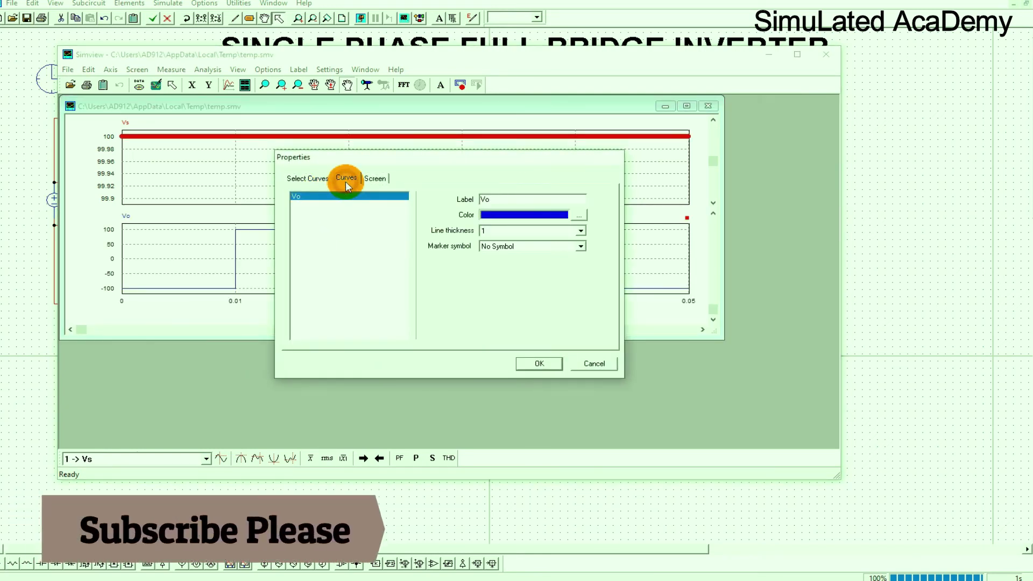
left_click(512, 230)
left_click(512, 257)
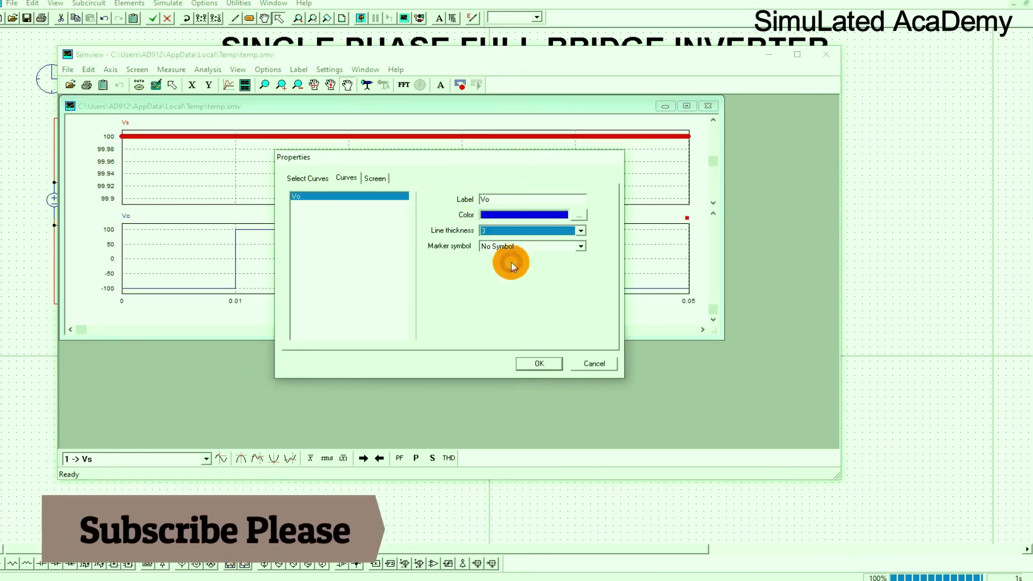
left_click(516, 248)
left_click(533, 361)
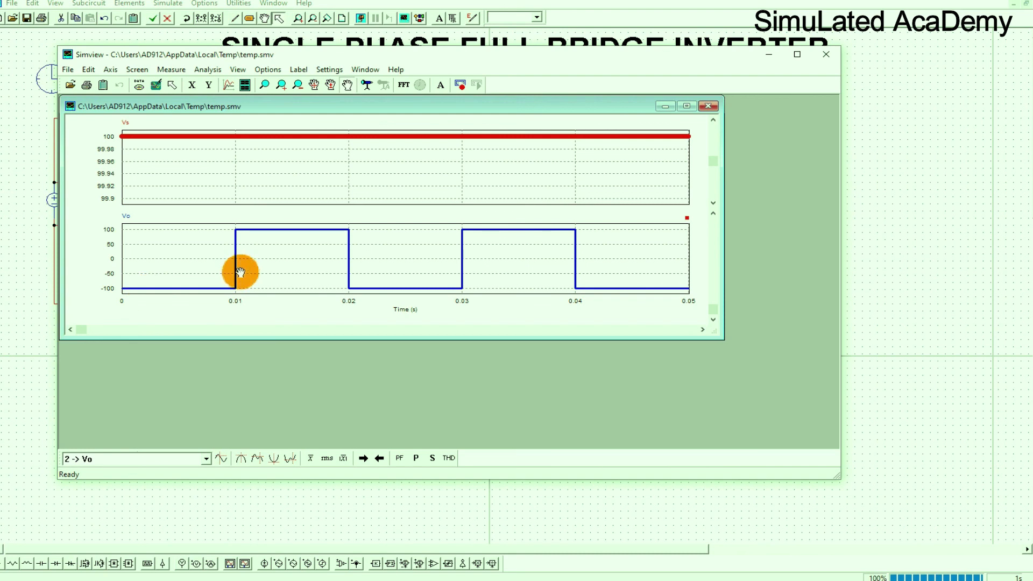
left_click(768, 54)
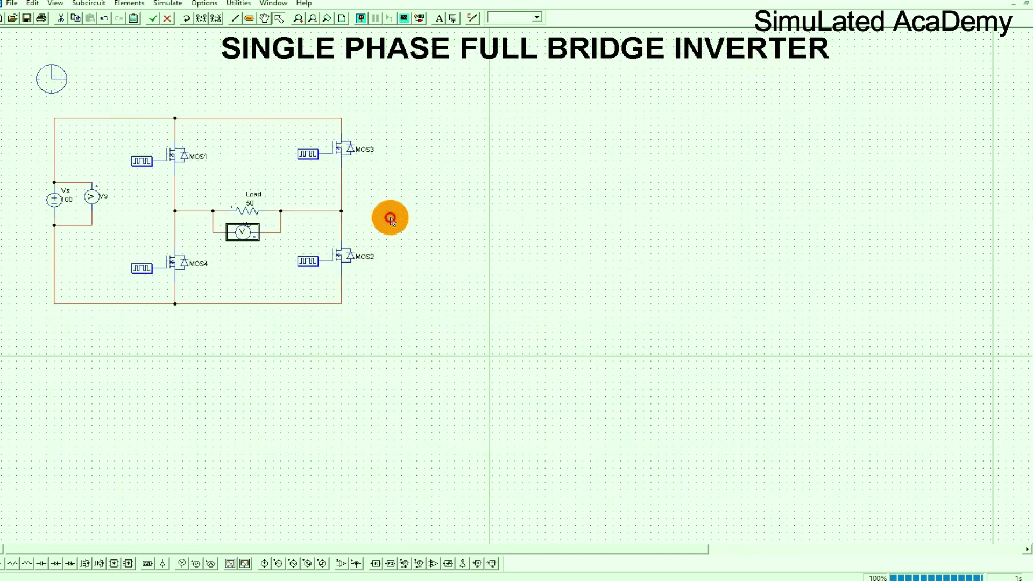
left_click(390, 220)
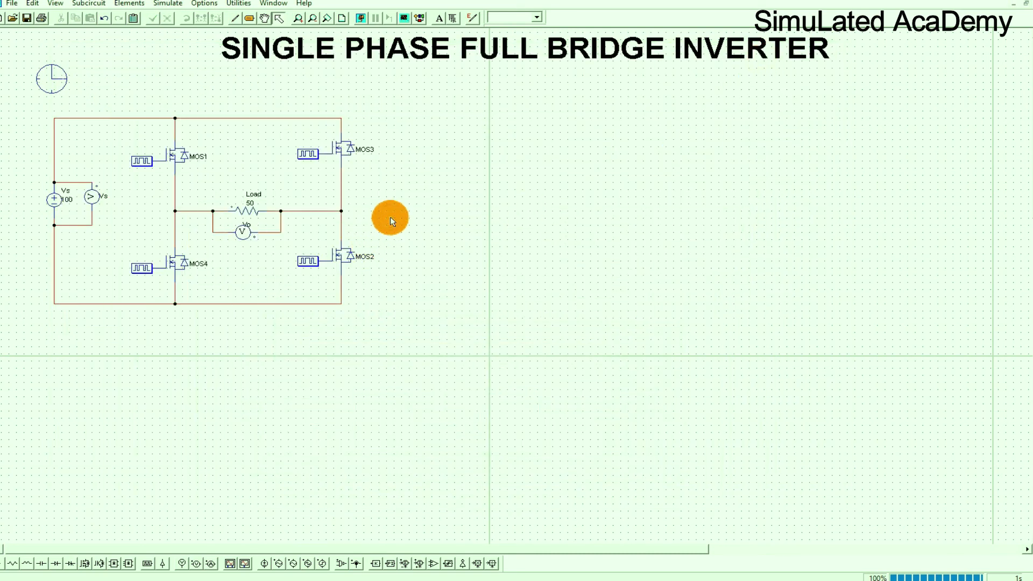